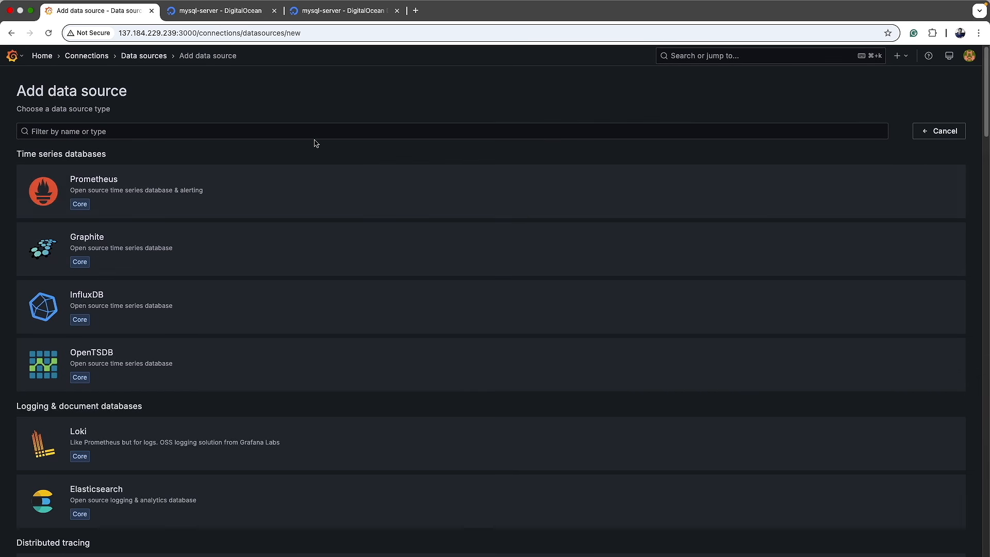
Step: Click into the data source type search box to start filtering the list
click(304, 131)
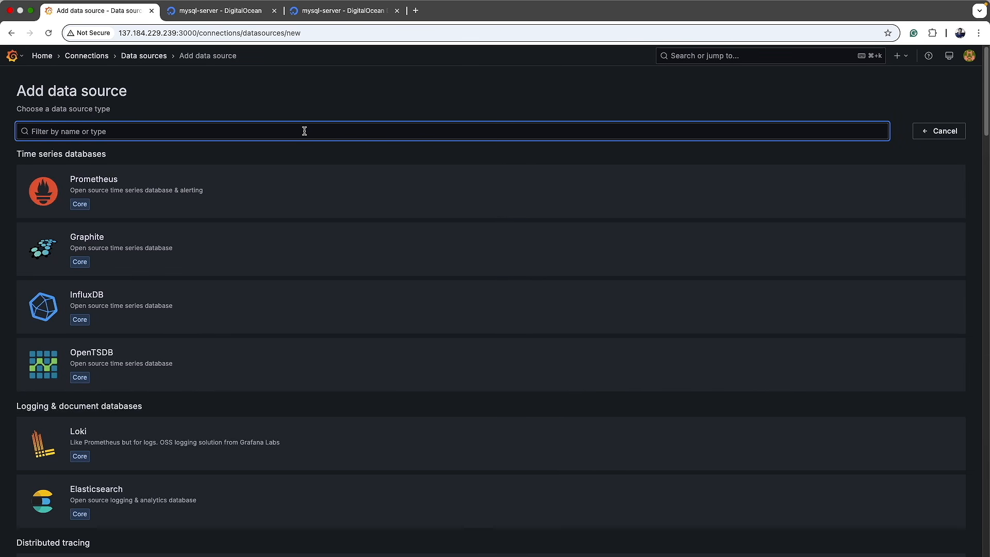
Step: Filter by 'sq', add a MySQL data source and rename it grafanaDB_Monitoring_MySQL
text(sql)
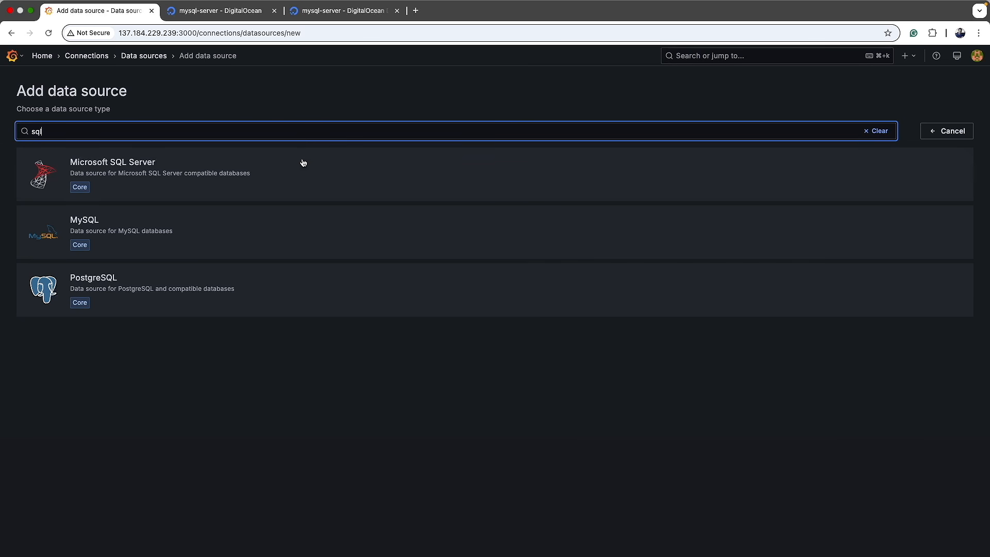
click(237, 242)
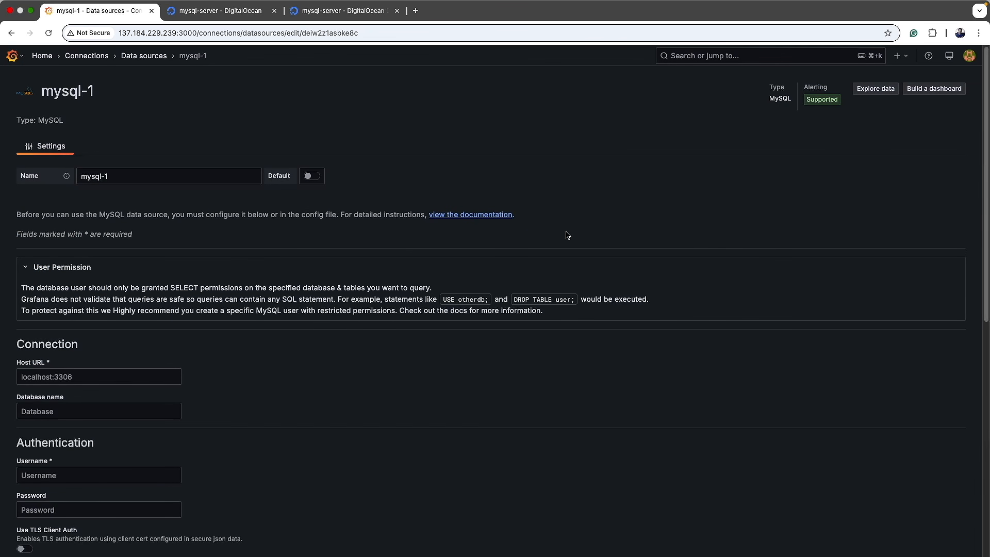
click(135, 175)
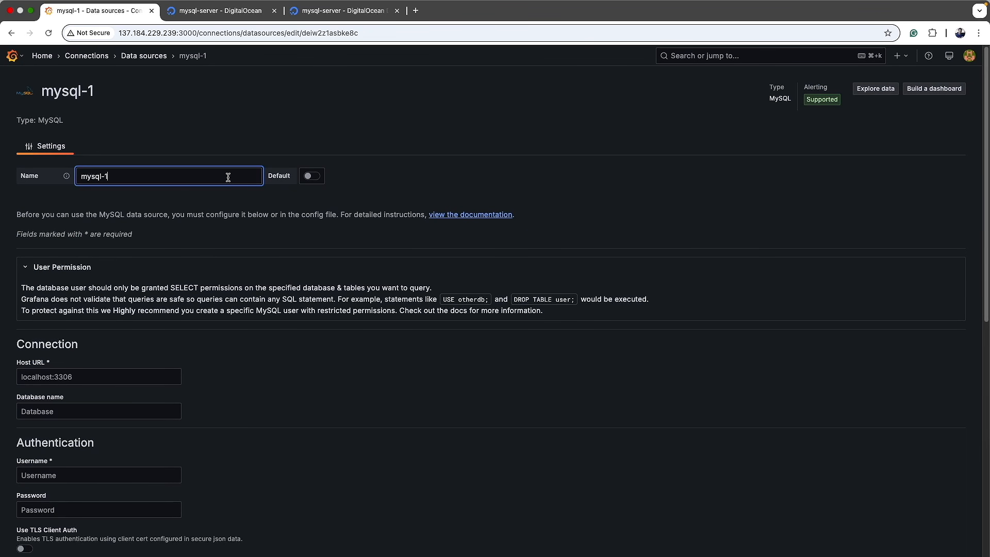
key(BackSpace)
key(BackSpace)
key(BackSpace)
key(BackSpace)
key(BackSpace)
key(BackSpace)
key(BackSpace)
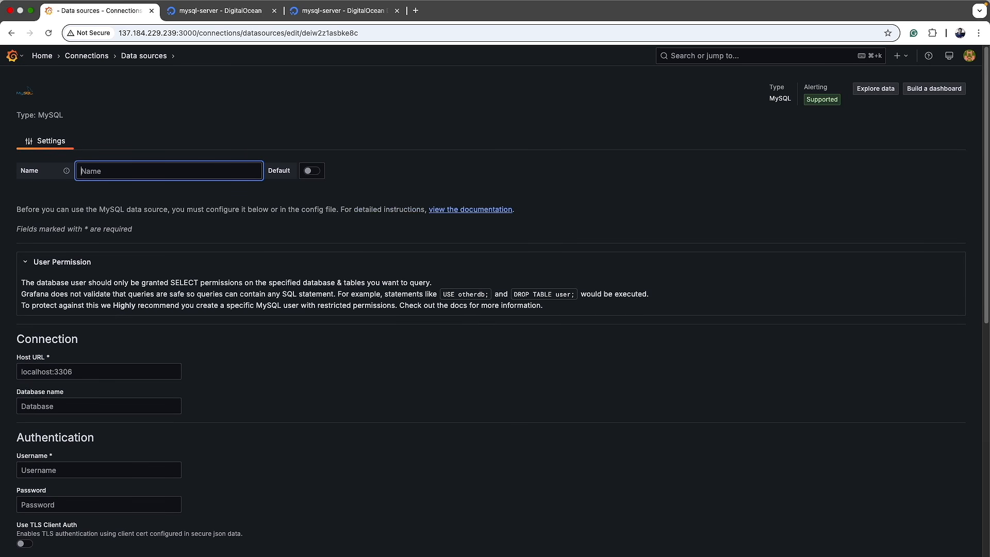
text(grafanaDB_Mon)
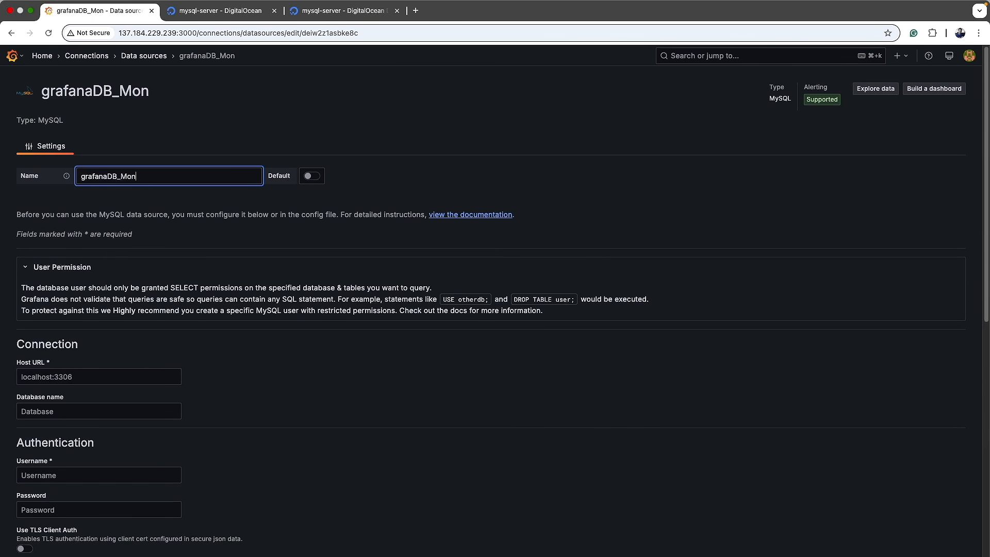
text(itoring_MySQL)
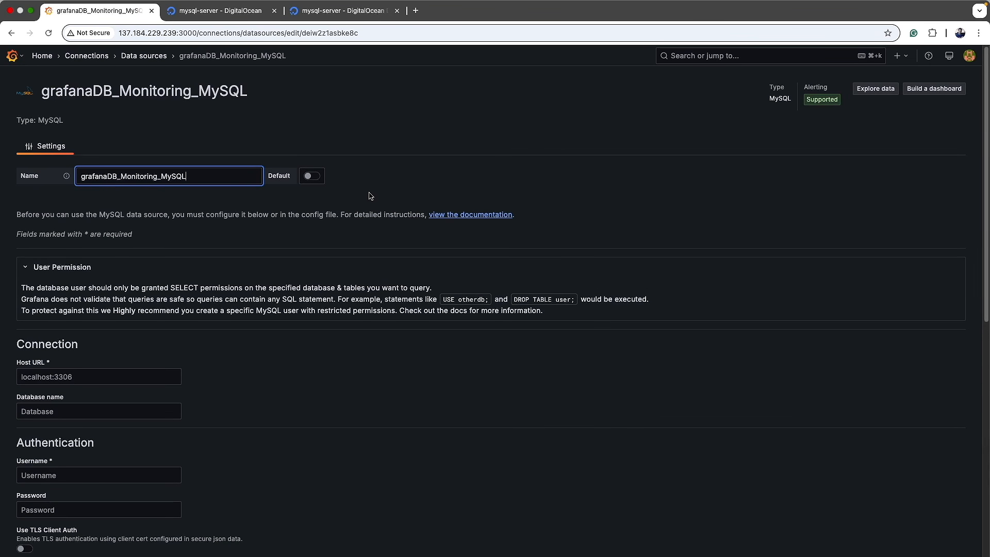
Step: Scroll down the data source form to the Connection section
scroll(344, 268, down, 5)
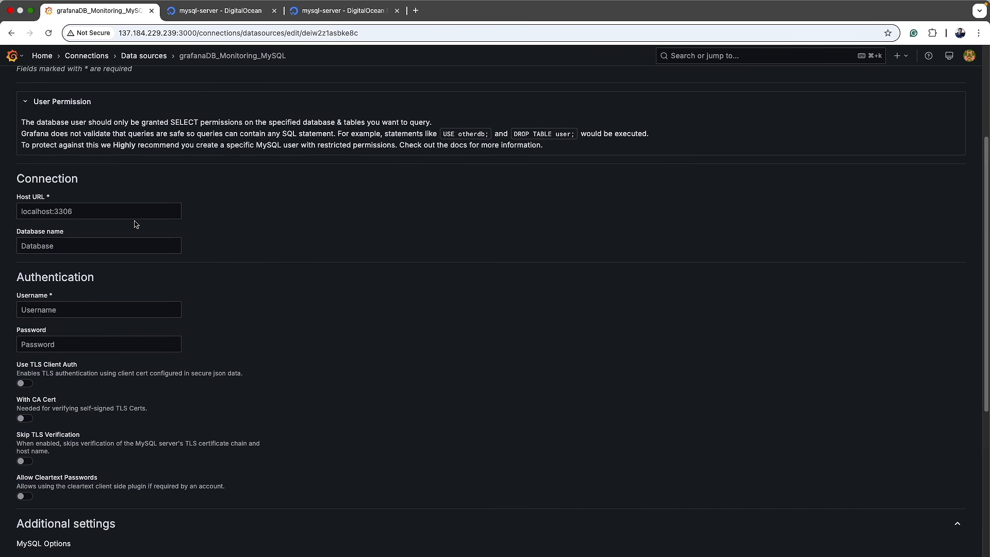
drag(16, 200, 42, 201)
click(14, 241)
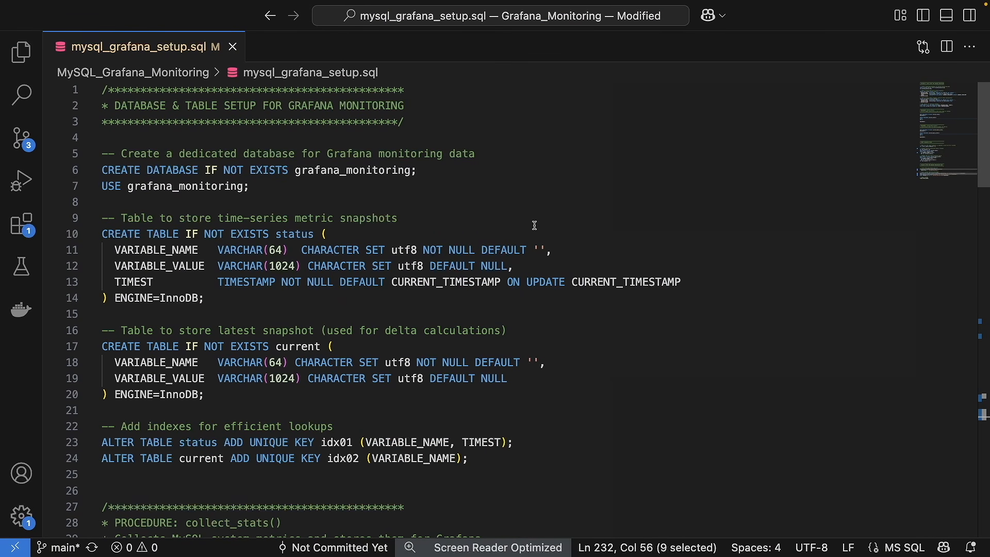
Step: Copy grafana_monitoring from the setup script and paste it as the Database name
click(535, 226)
double_click(336, 171)
key(super+c)
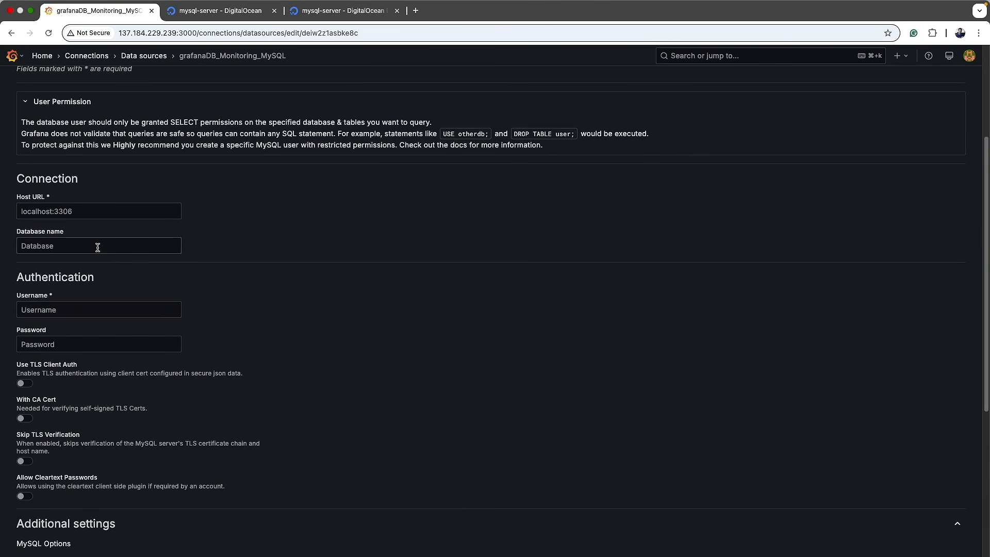
click(97, 247)
key(super+v)
click(363, 227)
Step: Paste the droplet IP 64.23.242.133 into Host URL and append port :3306
click(219, 12)
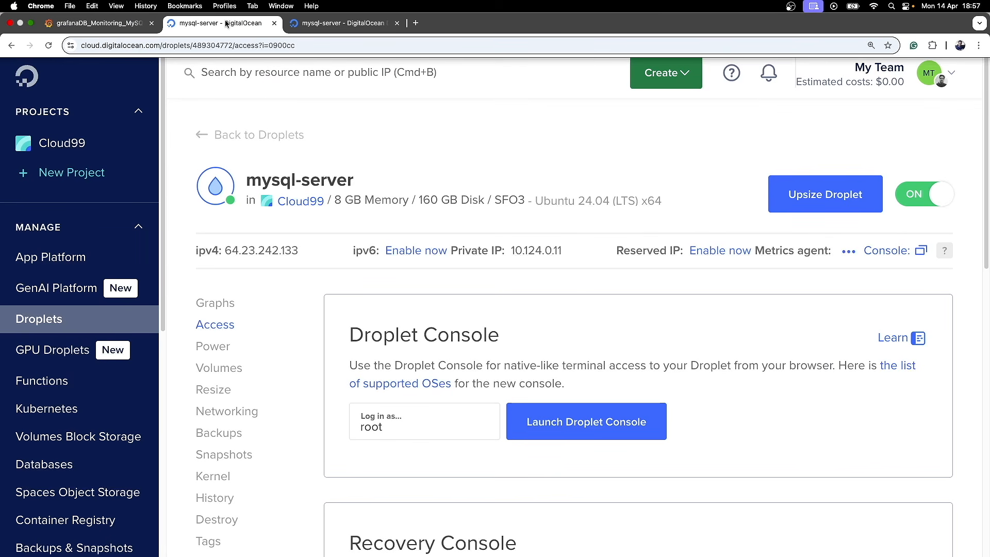
click(239, 253)
click(98, 11)
click(69, 210)
text(64.23.242.133)
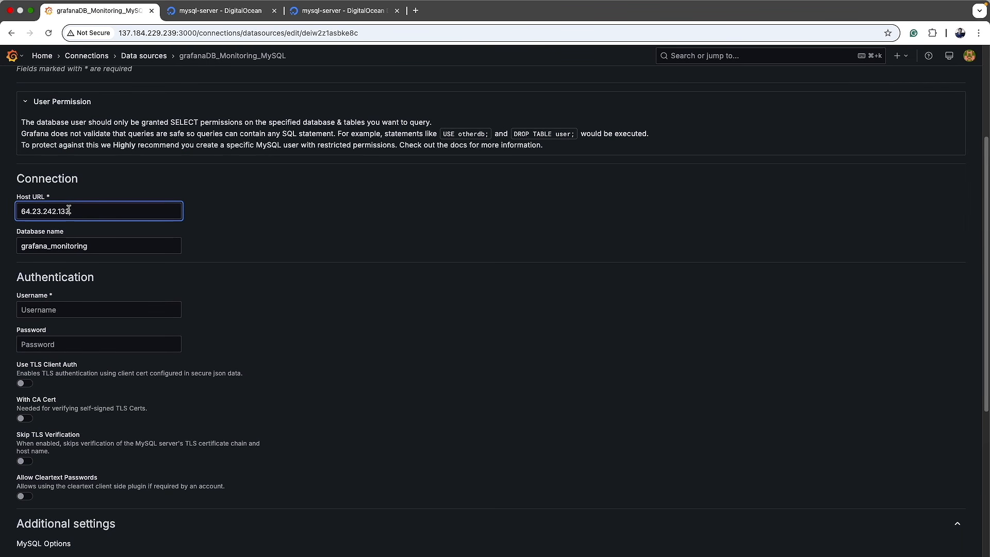
text(:3306)
click(357, 245)
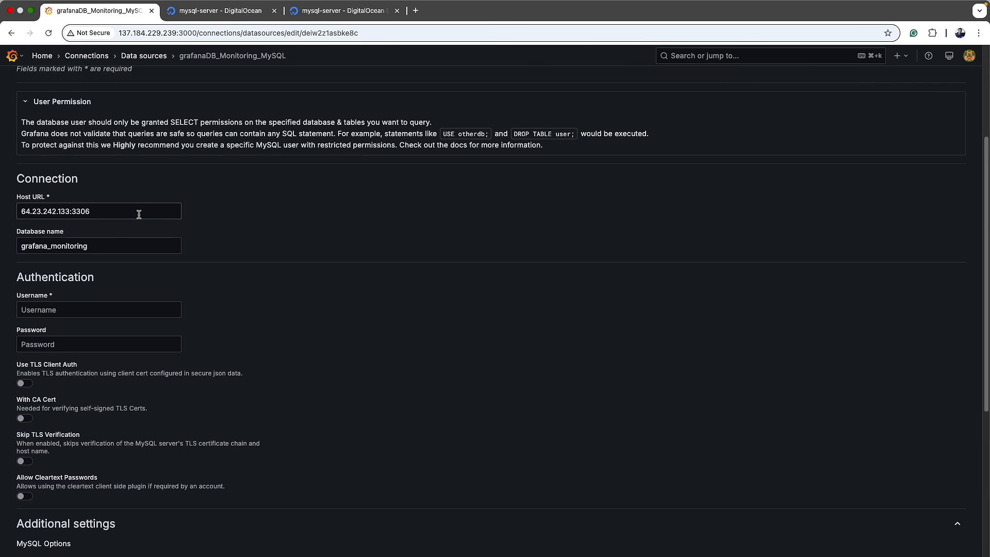
Step: Check the host's IP against DigitalOcean, highlighting the IP and the 3306 port
drag(70, 213, 21, 213)
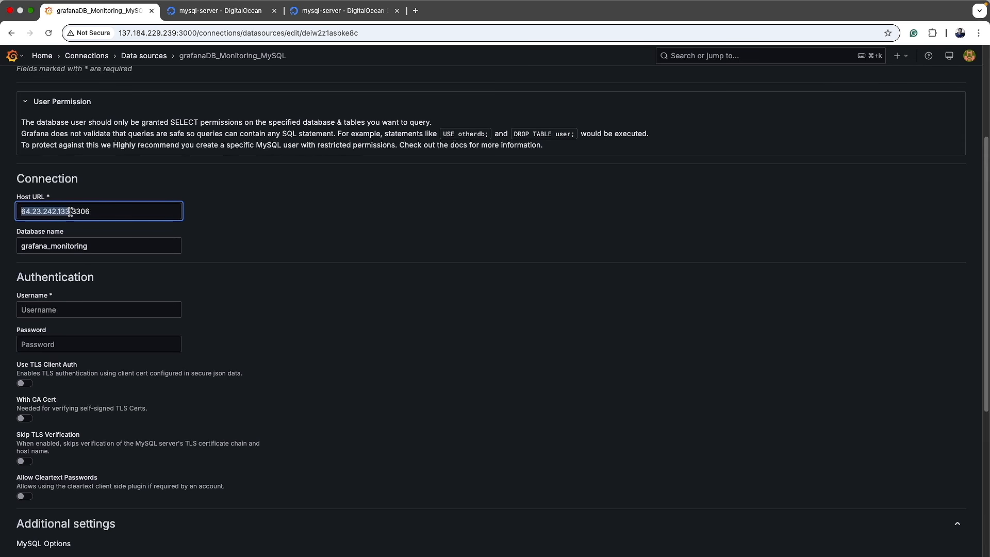
click(106, 212)
drag(21, 212, 70, 212)
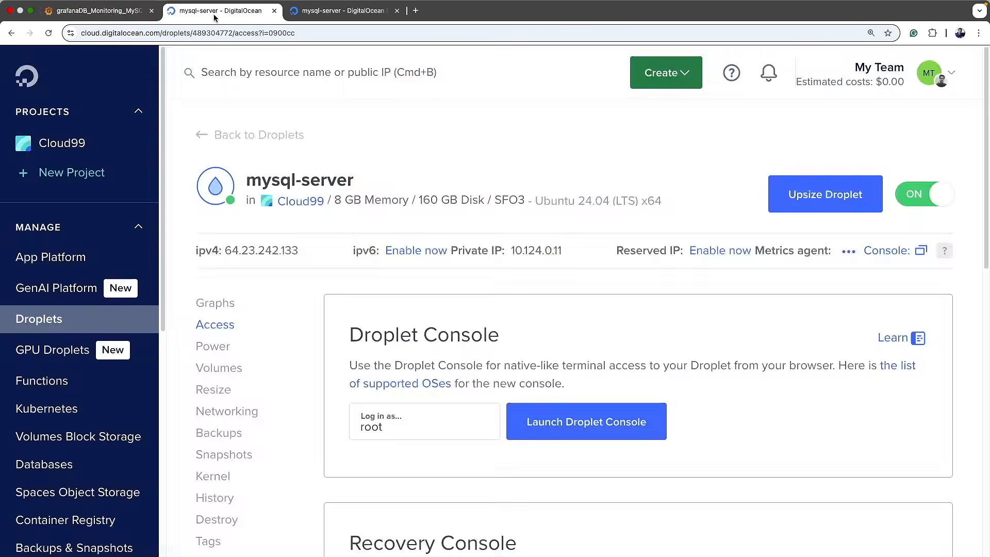
click(215, 12)
click(114, 11)
click(78, 213)
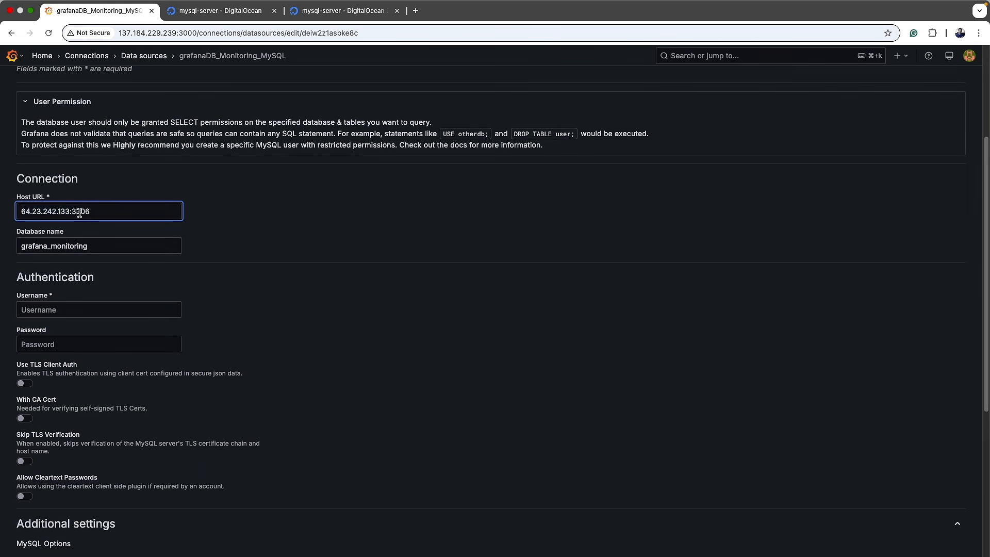
double_click(77, 212)
click(298, 244)
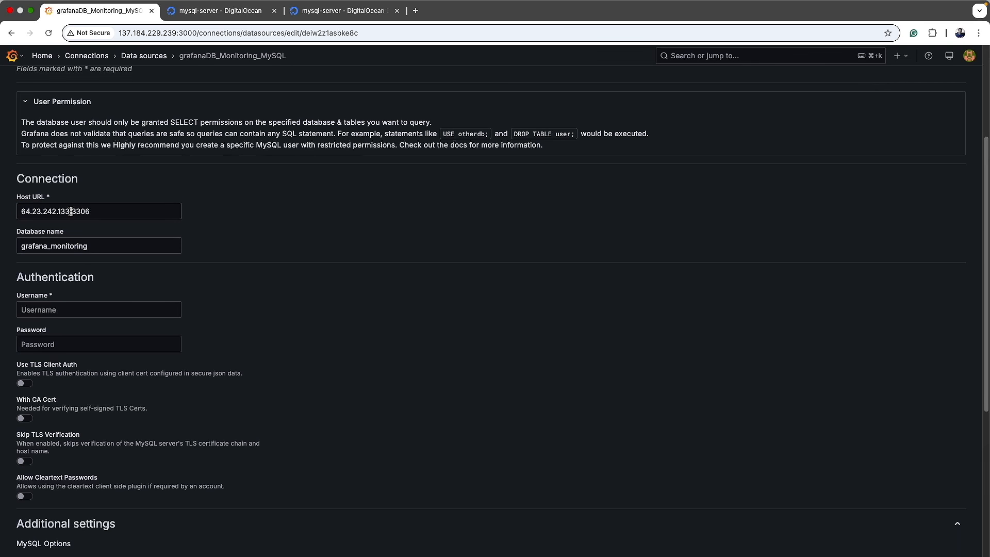
drag(71, 212, 92, 212)
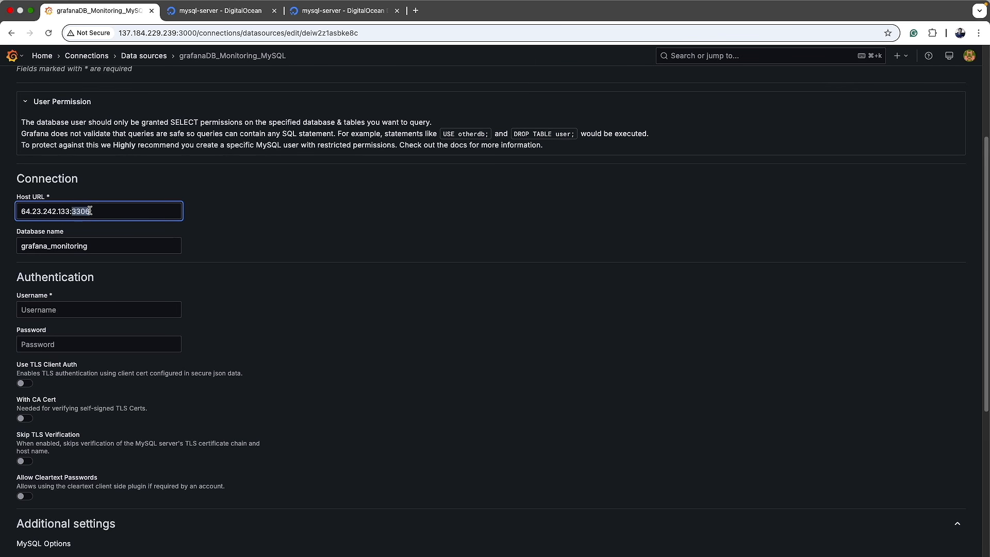
click(236, 230)
Step: Scroll to the Username and Password fields before consulting the user script in VS Code
scroll(238, 287, down, 2)
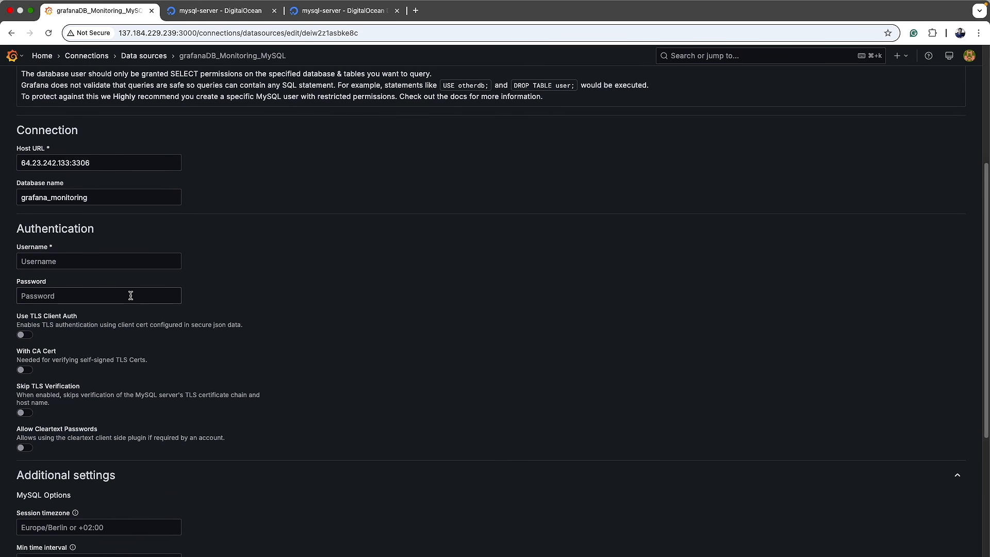
click(54, 262)
click(66, 298)
click(65, 262)
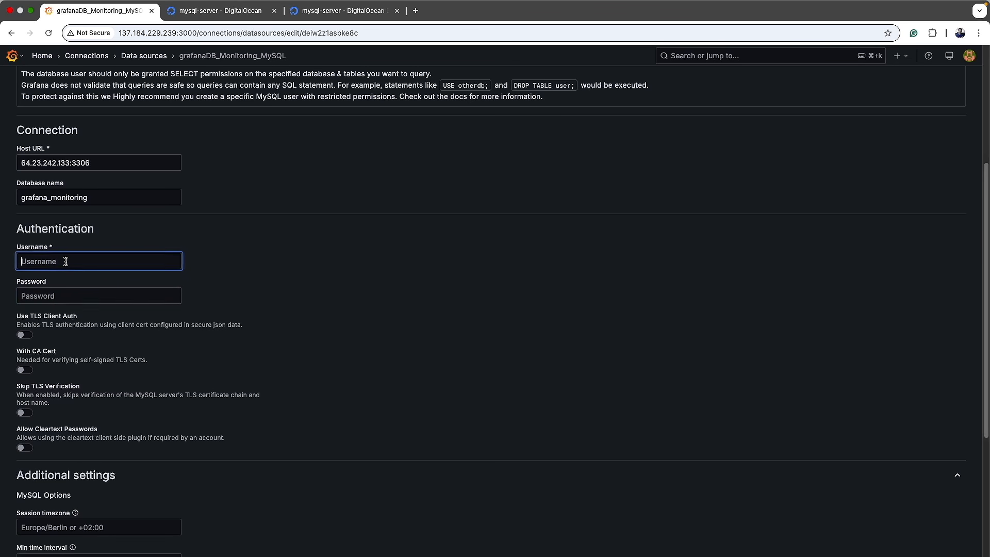
click(68, 295)
key(super+Tab)
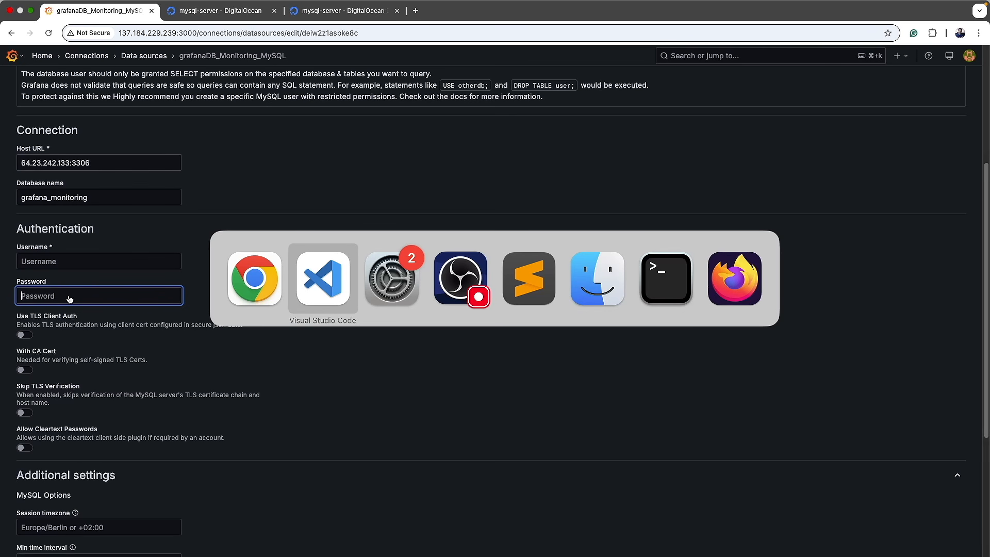
scroll(477, 312, down, 20)
scroll(477, 313, down, 12)
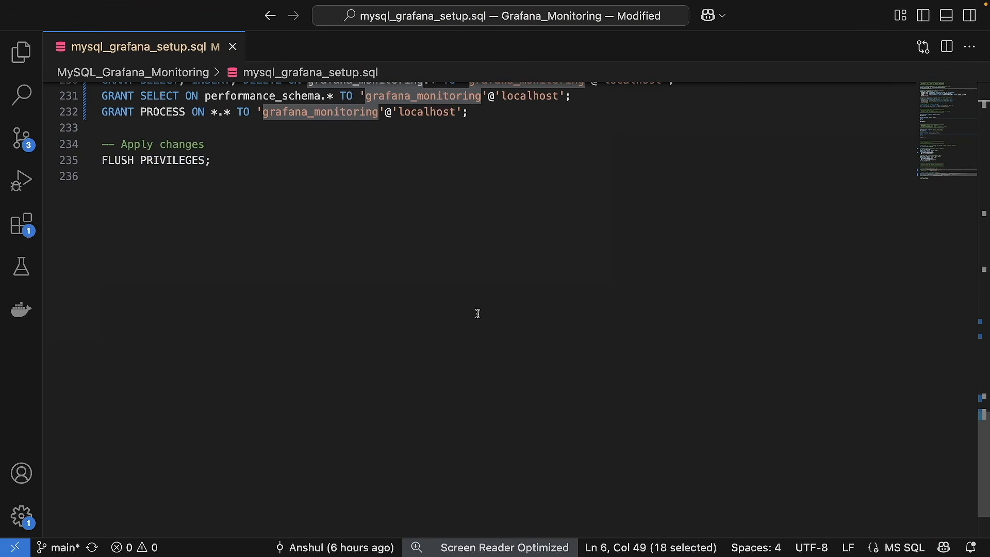
scroll(476, 312, up, 3)
click(471, 278)
double_click(440, 217)
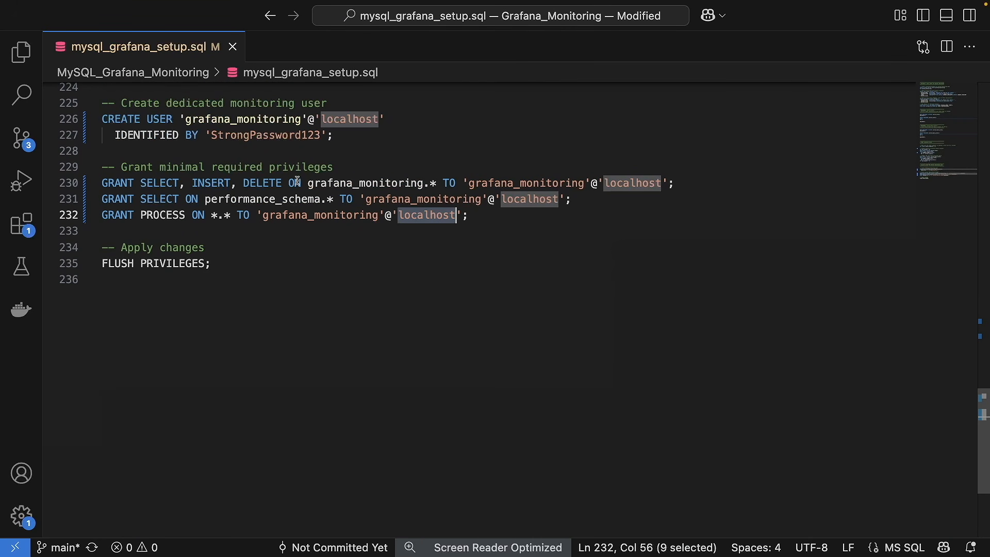
double_click(214, 136)
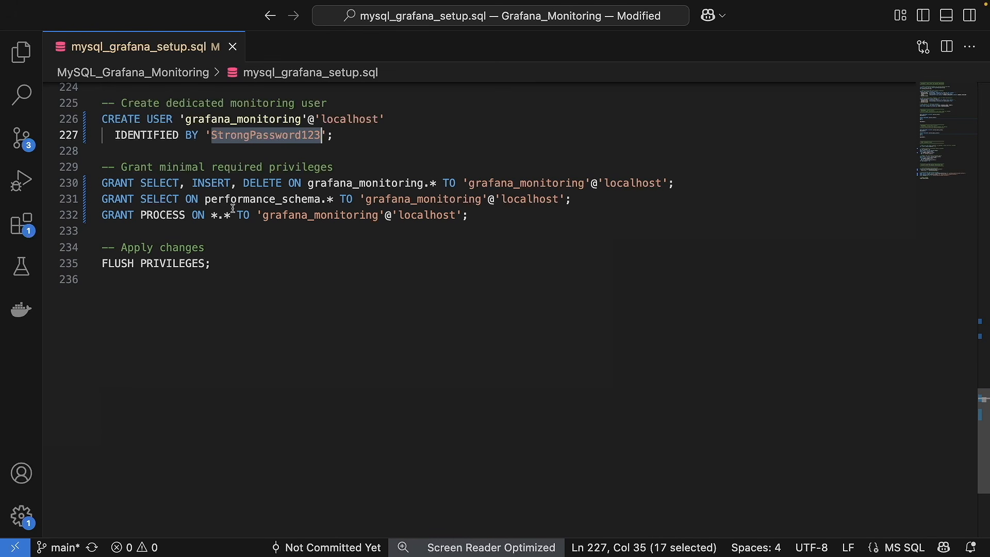
drag(552, 211, 102, 183)
double_click(345, 184)
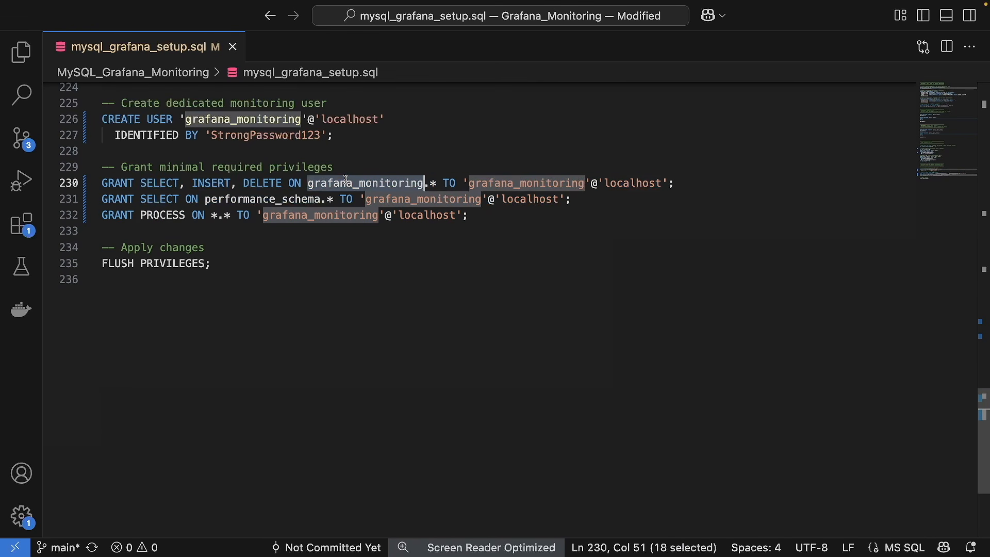
double_click(269, 199)
double_click(439, 215)
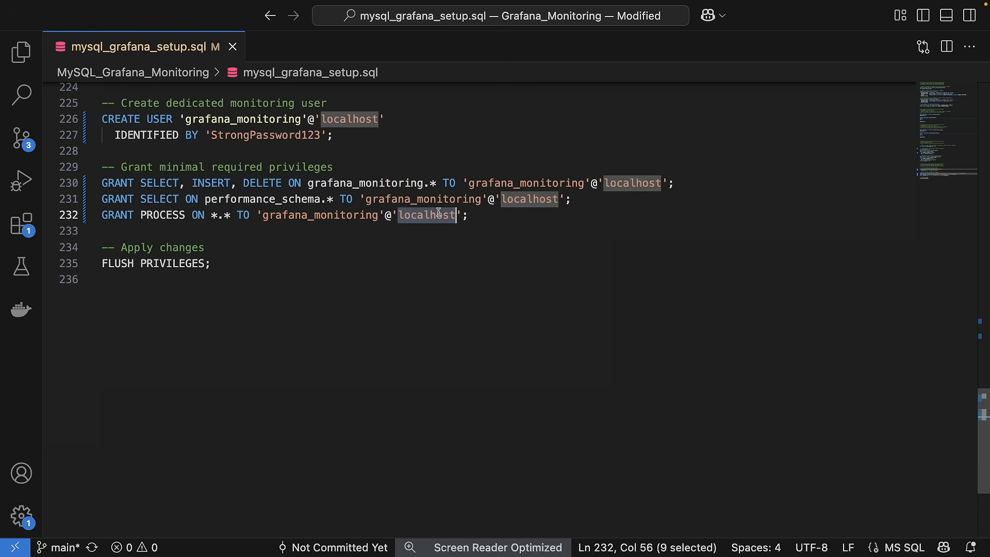
double_click(299, 215)
click(420, 216)
double_click(420, 216)
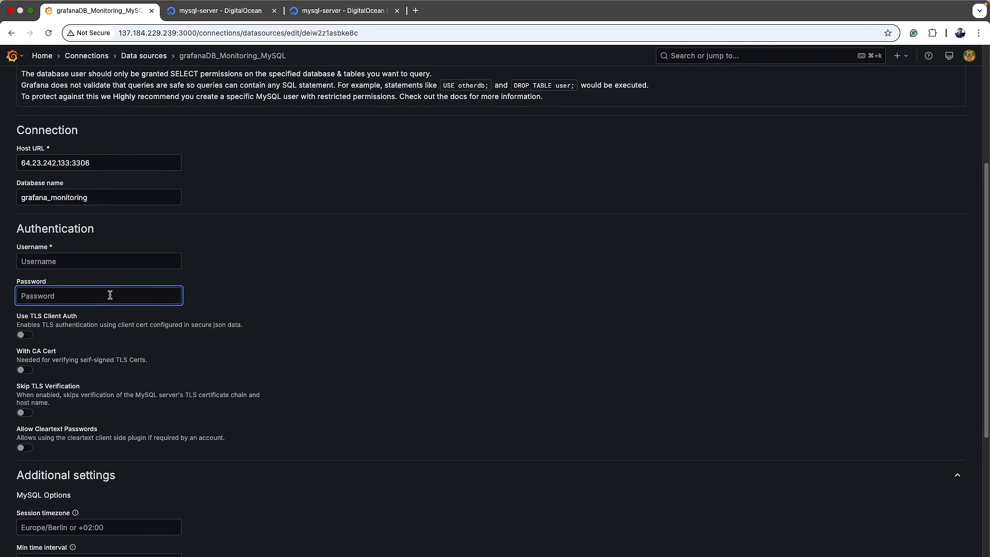
Step: Highlight the User Permission notice recommending SELECT-only users, then return to the SQL script
scroll(217, 290, up, 2)
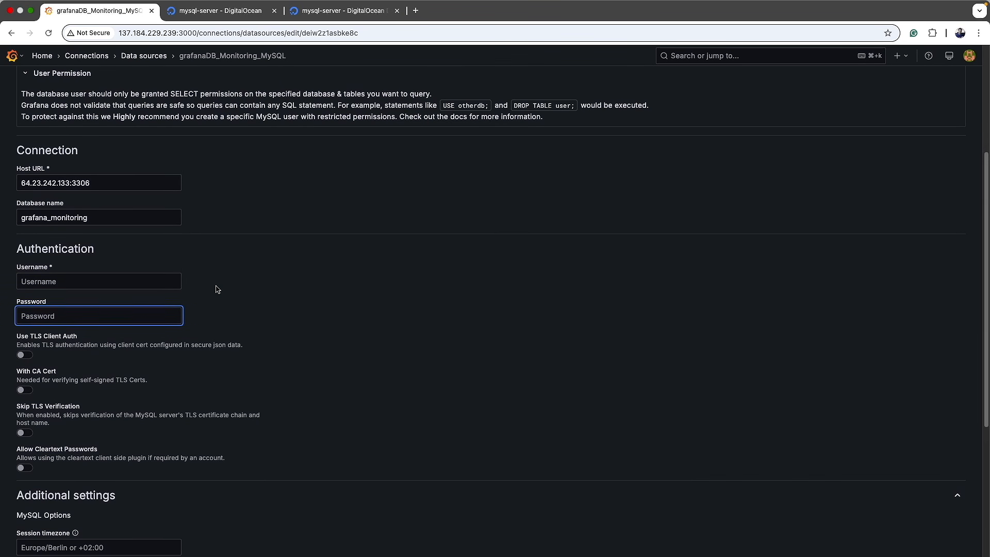
drag(21, 119, 434, 124)
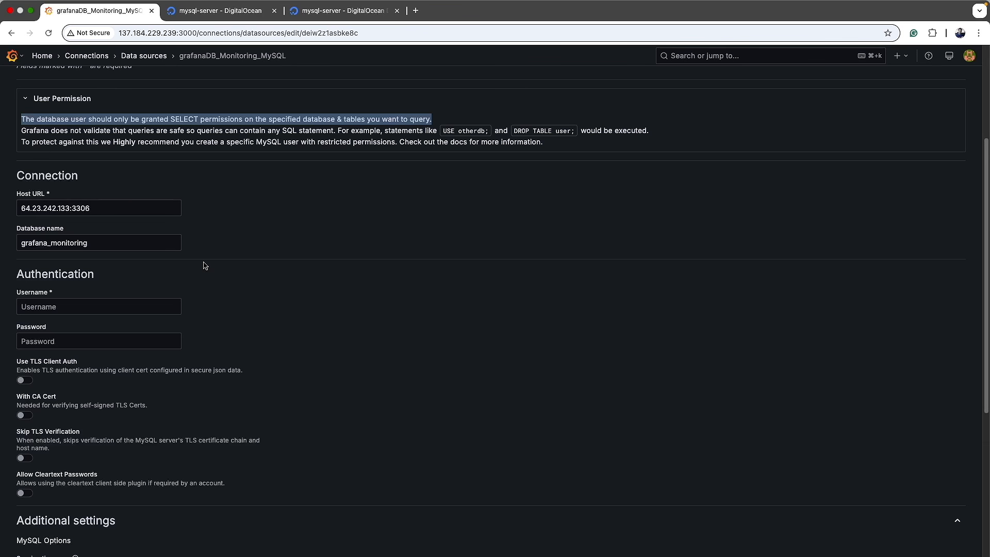
key(ctrl+Right)
Step: Highlight localhost, INSERT, DELETE and the performance_schema grant in the script's privileges
click(364, 335)
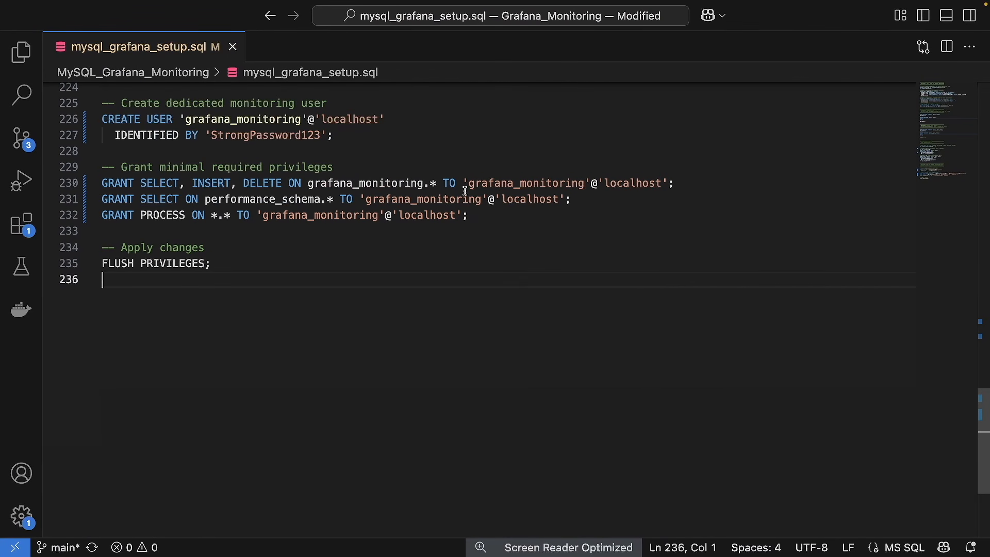
double_click(628, 183)
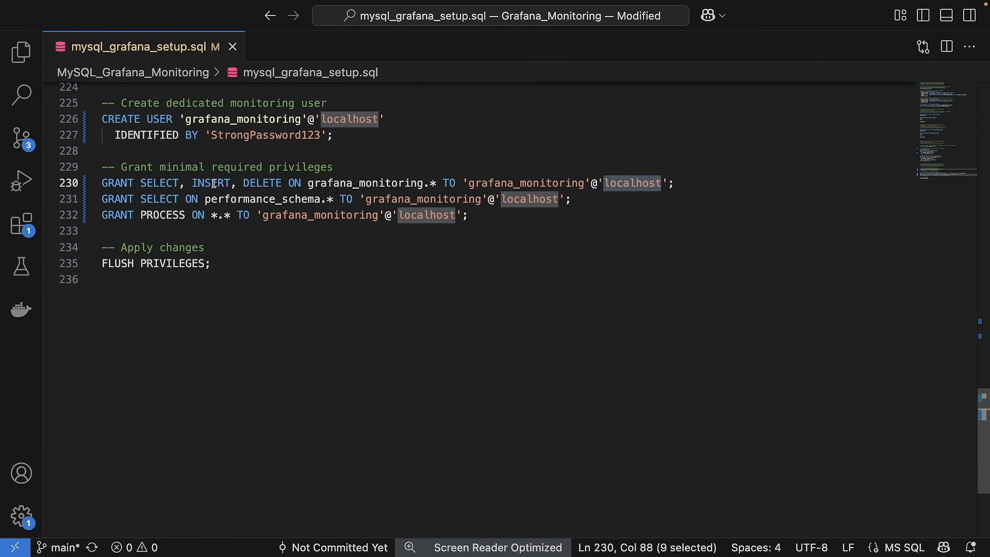
double_click(215, 183)
double_click(256, 183)
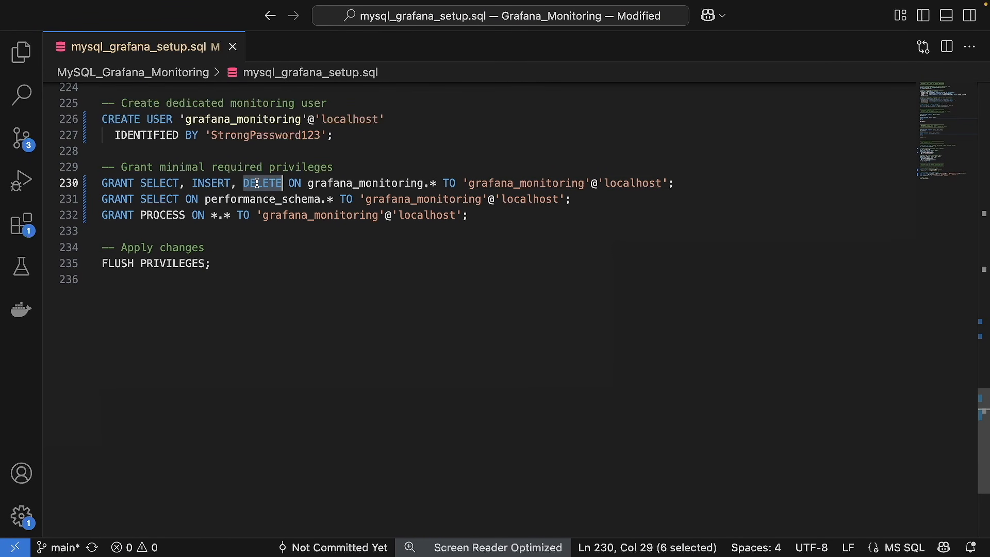
click(360, 262)
drag(205, 199, 329, 200)
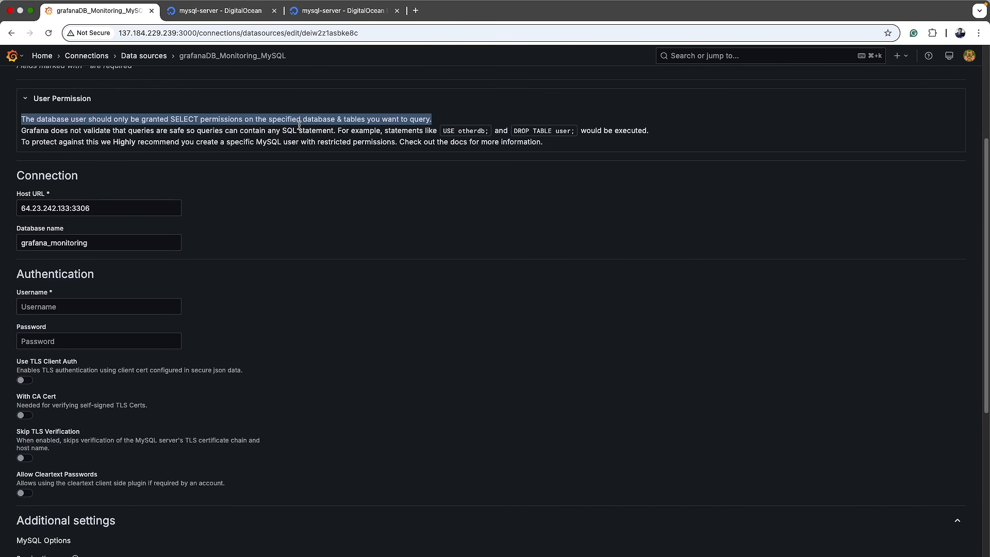
key(super+Tab)
key(super+Tab)
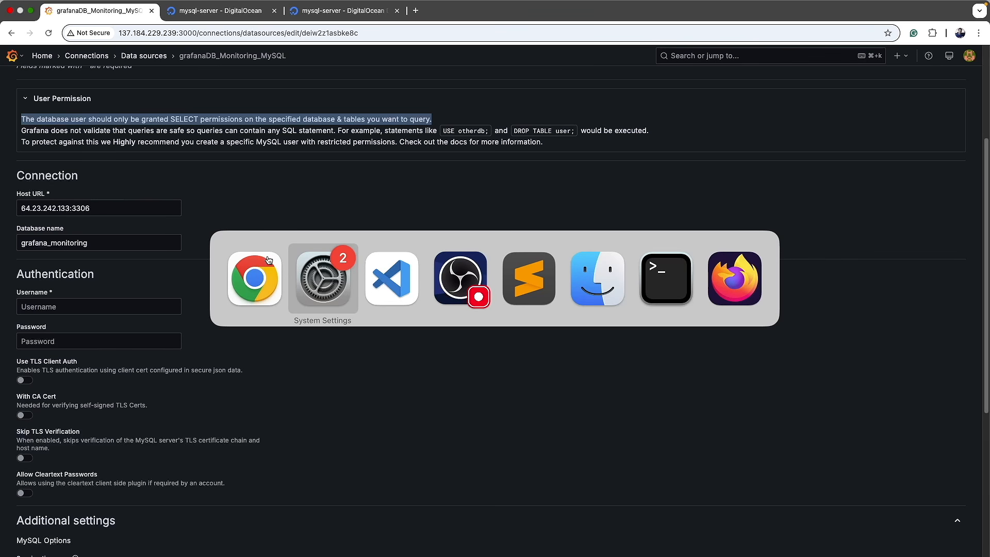
click(626, 183)
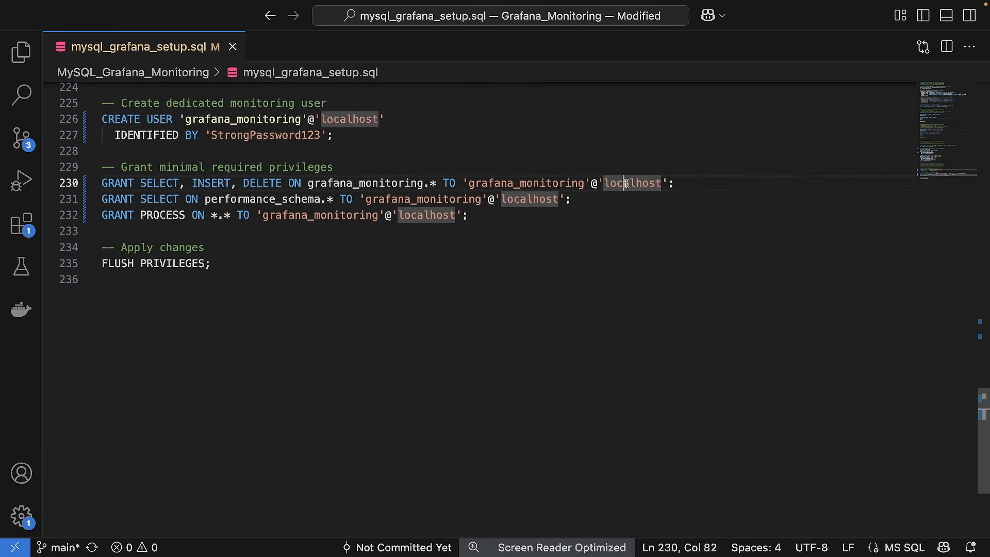
double_click(626, 184)
scroll(524, 234, up, 5)
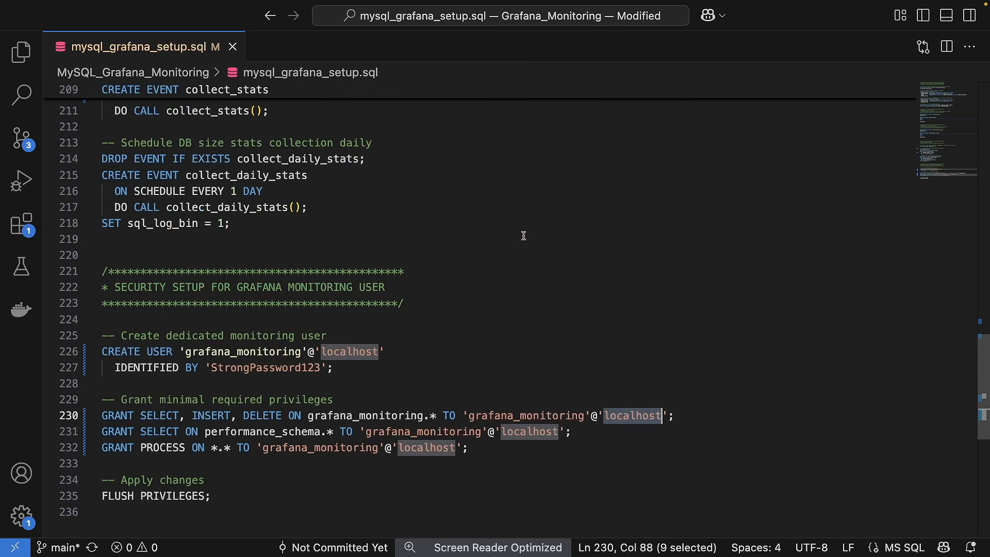
double_click(292, 367)
key(super+Tab)
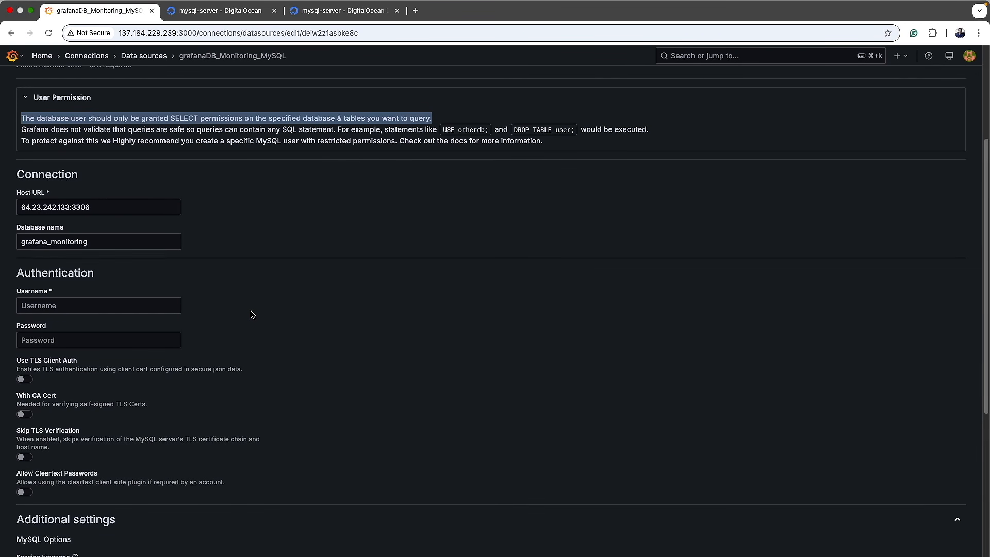
scroll(252, 315, down, 2)
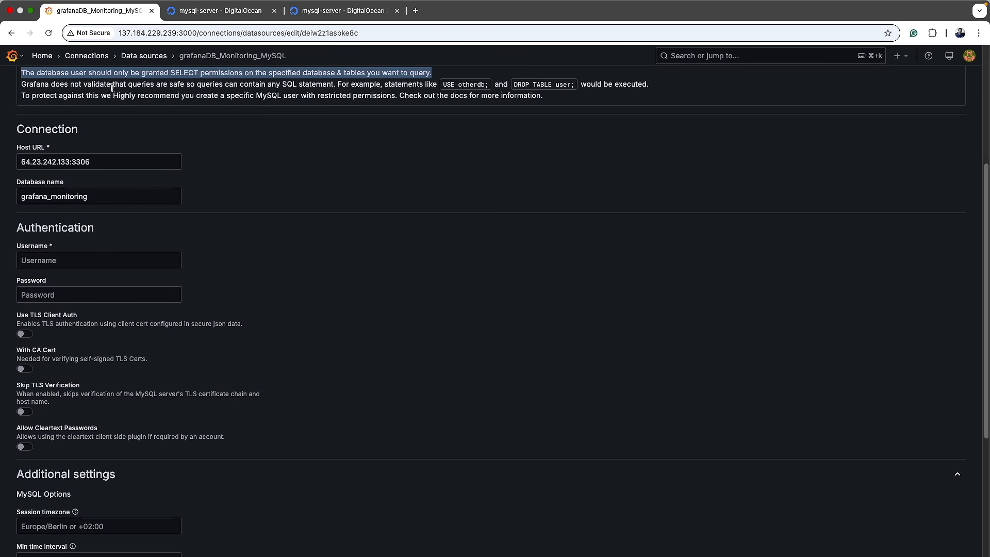
scroll(116, 119, up, 1)
drag(22, 89, 321, 91)
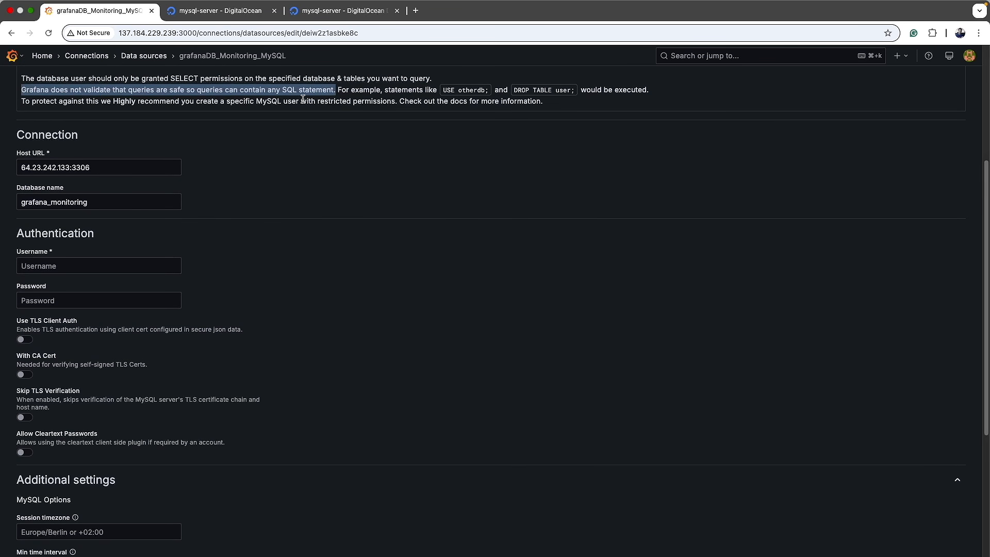
click(132, 96)
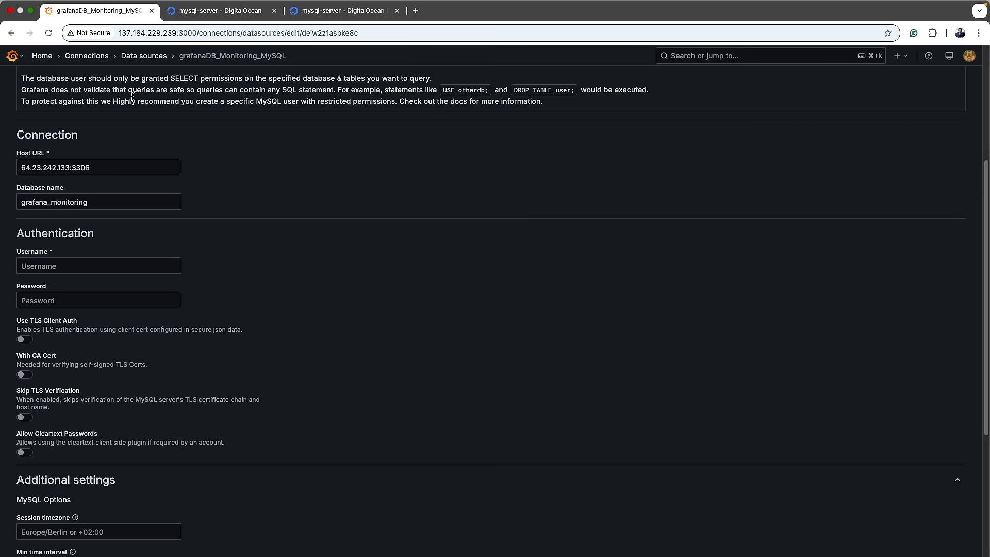
Step: Enter the database username and password in the Authentication fields
click(95, 267)
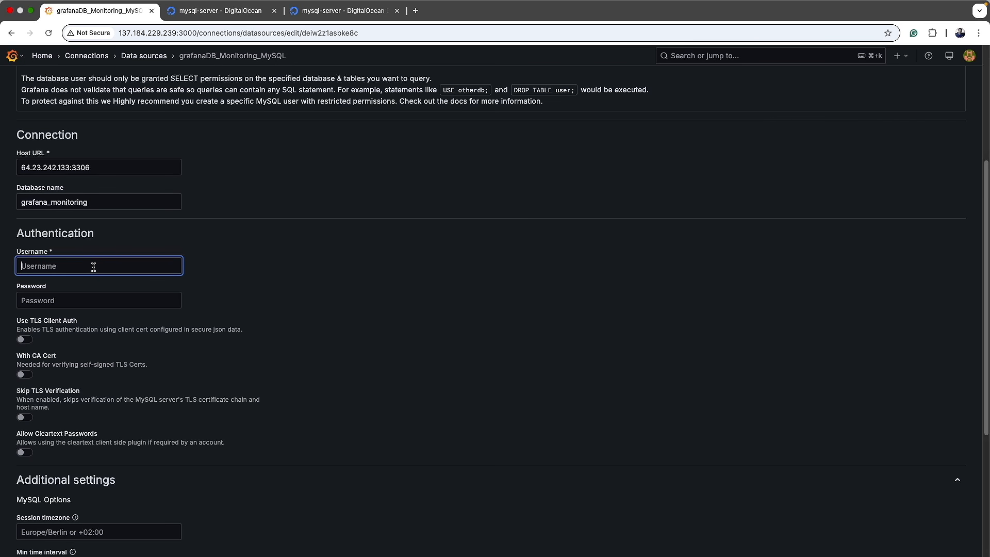
click(94, 304)
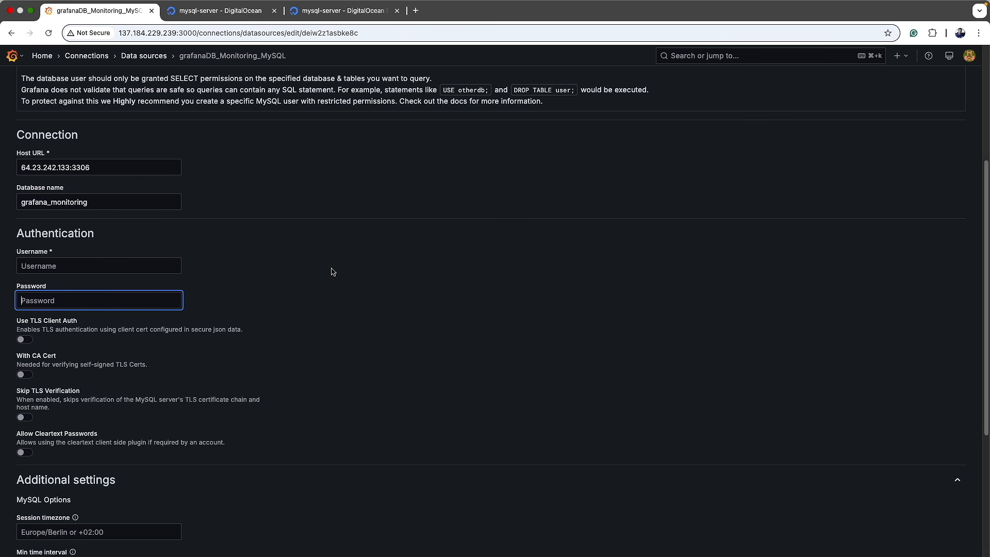
scroll(333, 271, down, 1)
click(75, 266)
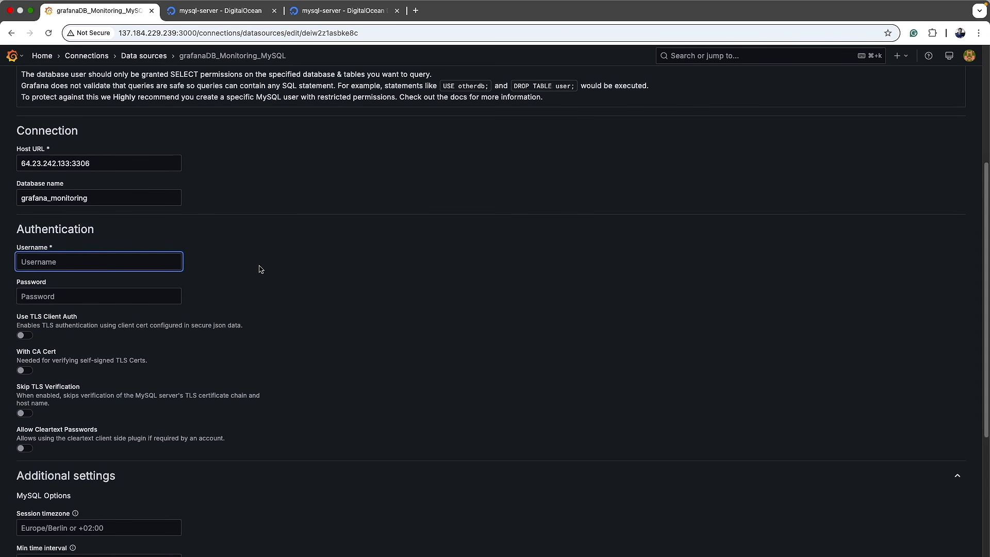
text(grafanauser)
click(130, 295)
text(*)
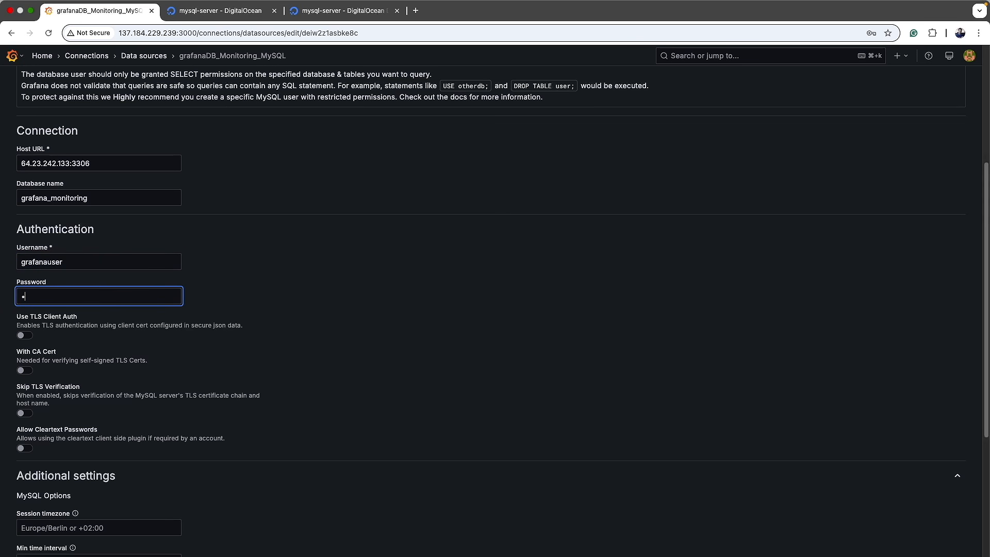
text(*************)
scroll(137, 452, down, 4)
Step: Save & test the data source and expand the connection-refused error details
click(95, 538)
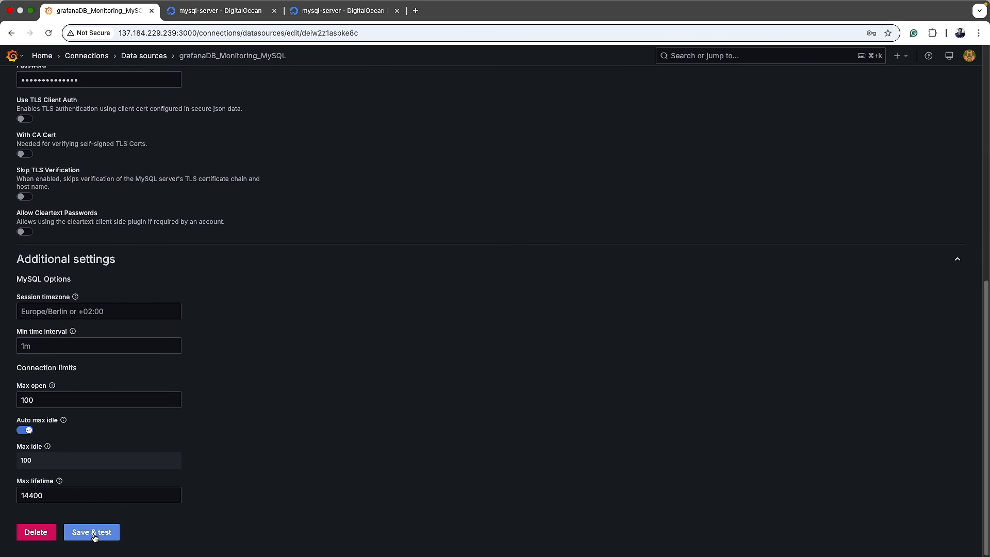
click(49, 478)
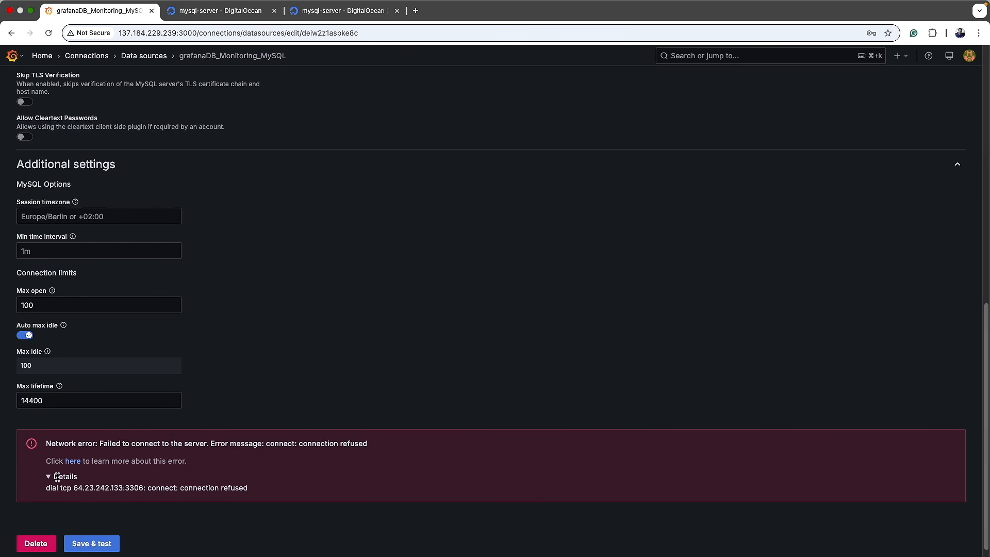
drag(51, 487, 252, 493)
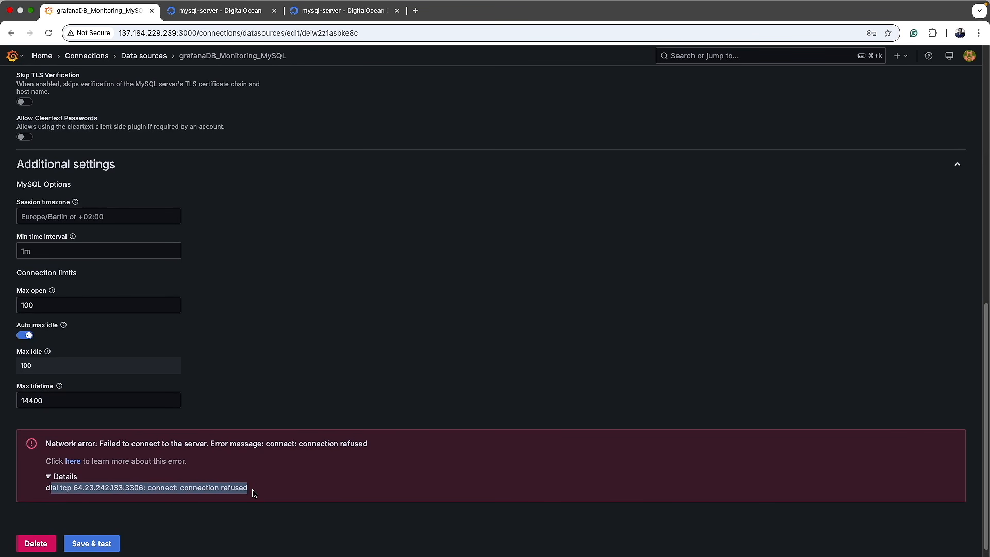
Step: Scroll up to Authentication and reset the stored password
scroll(325, 464, up, 3)
scroll(327, 444, up, 6)
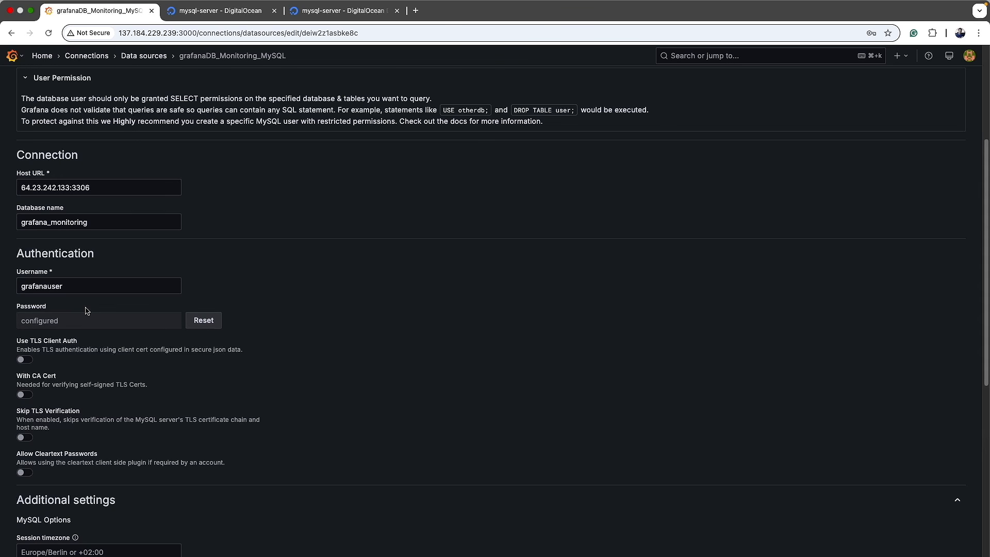
click(198, 328)
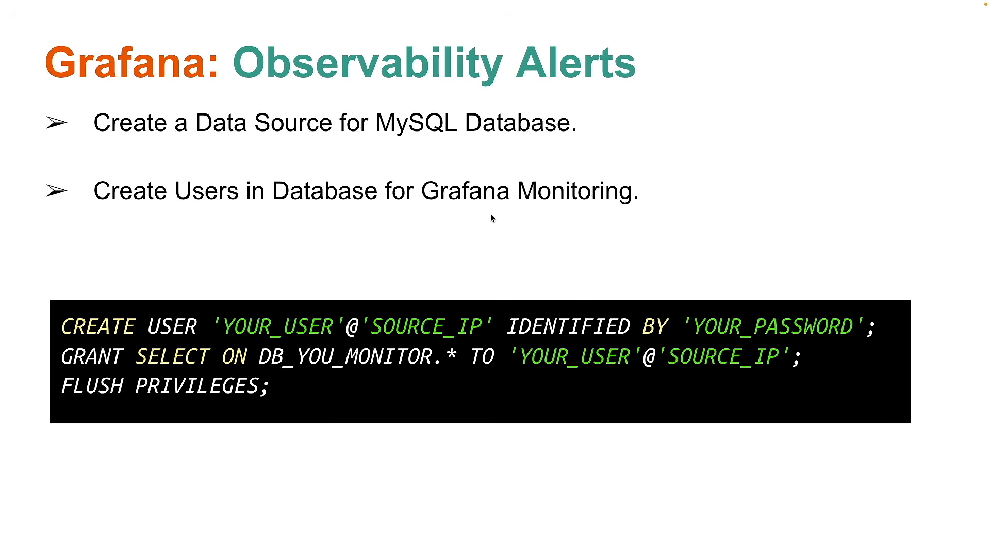
Step: Reveal the 'User will only have the Read Permissions.' sub-point on the slide
click(379, 256)
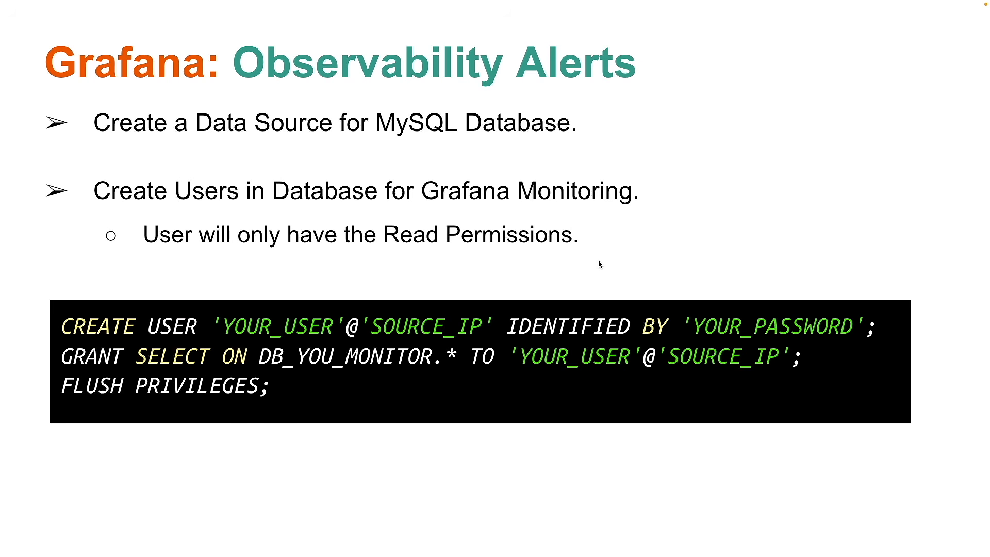
key(super+Tab)
key(super+Tab)
key(super+Tab)
key(super+Tab)
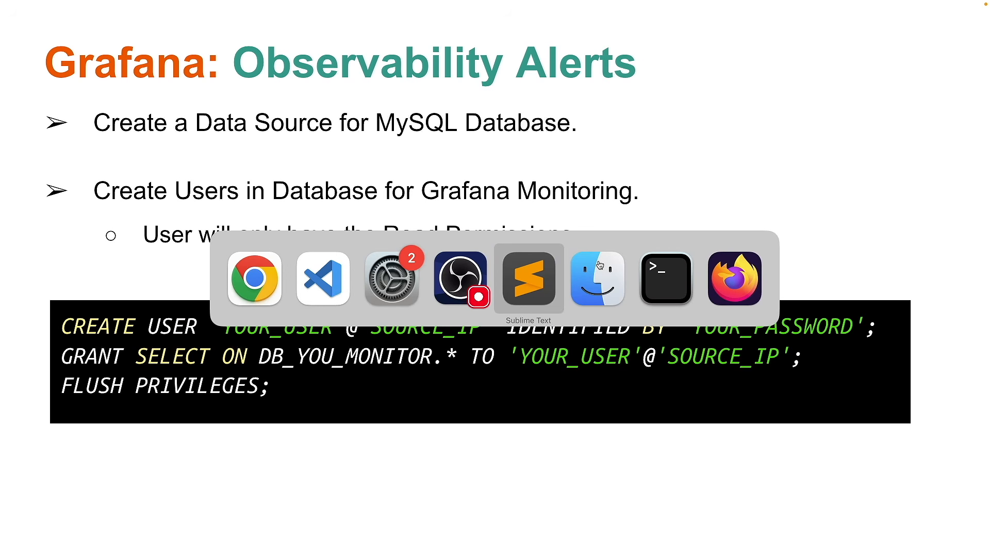
Step: Replace line 1's YOUR_USER with grafanauser and YOUR_PASSWORD with a new password
key(Down)
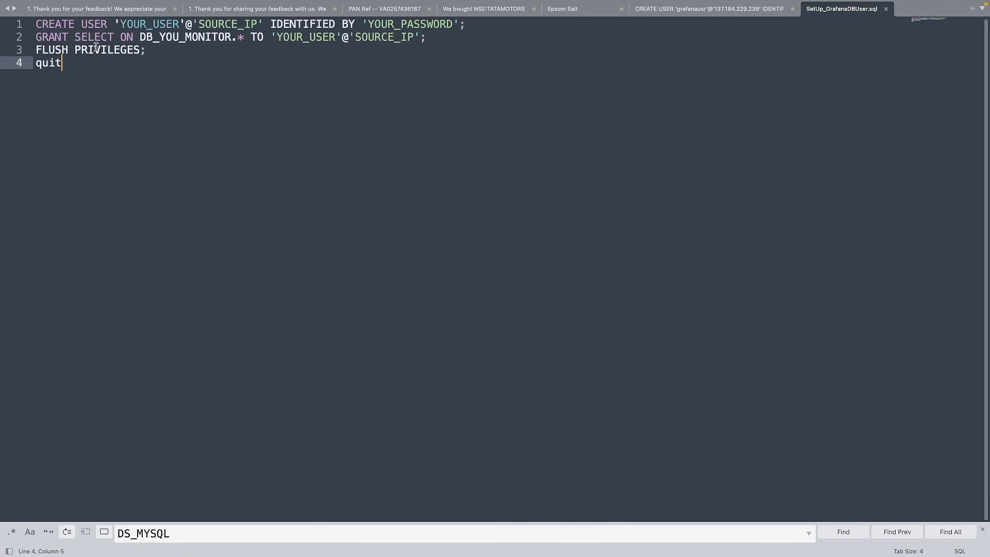
double_click(74, 24)
double_click(136, 23)
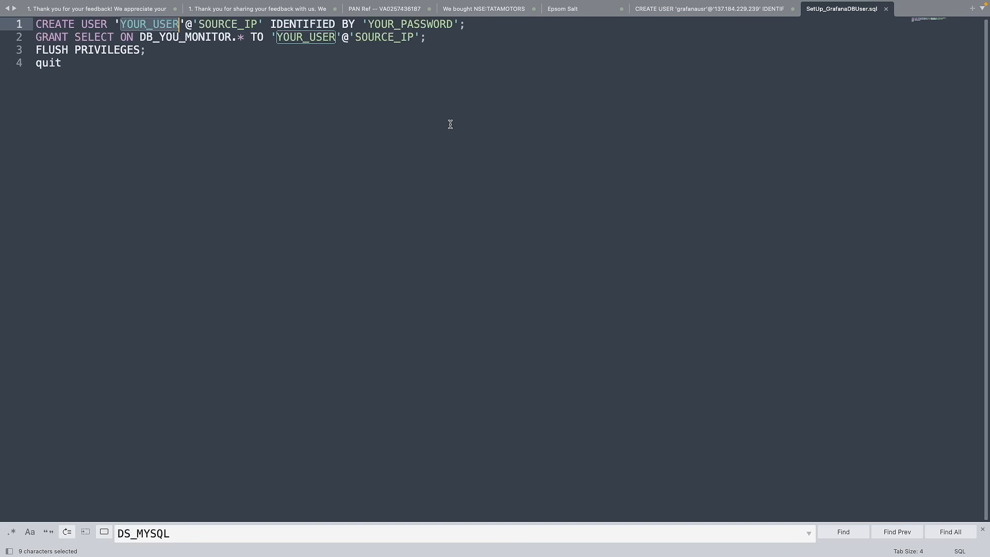
text(gra)
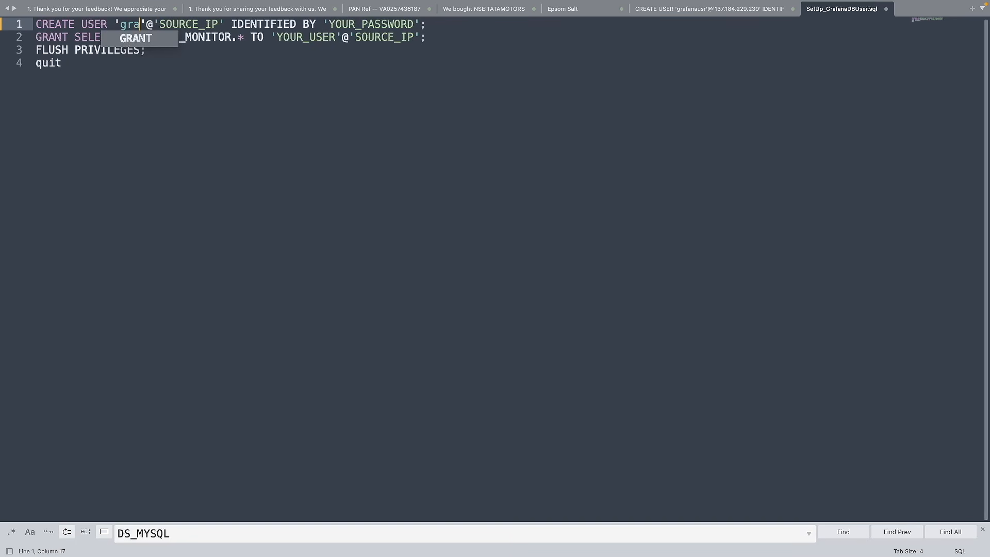
text(fanauser)
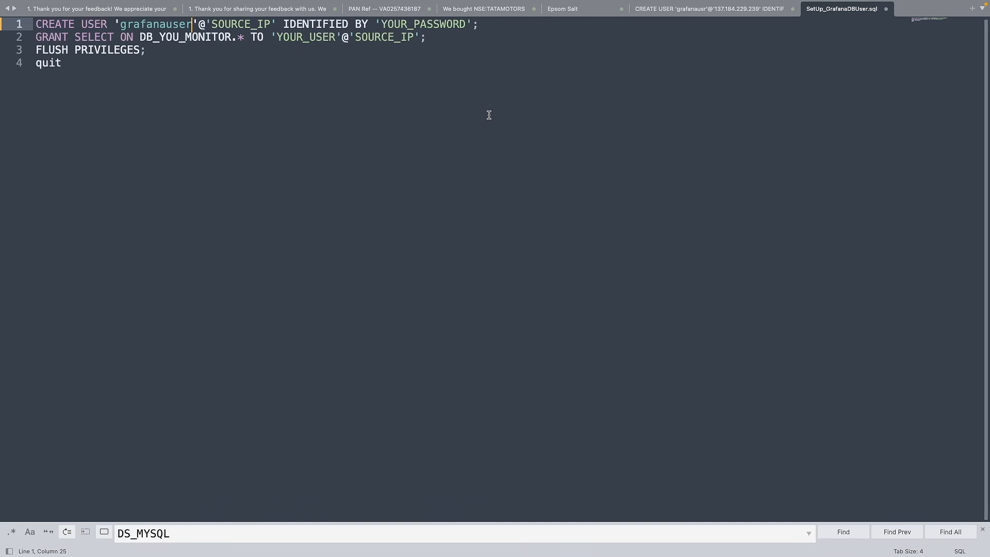
double_click(436, 26)
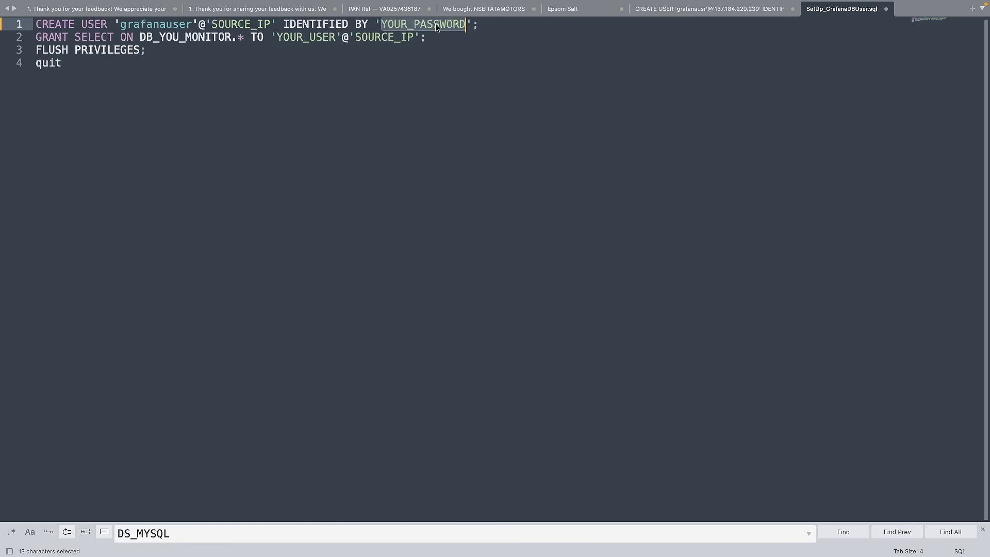
text(StrongPass)
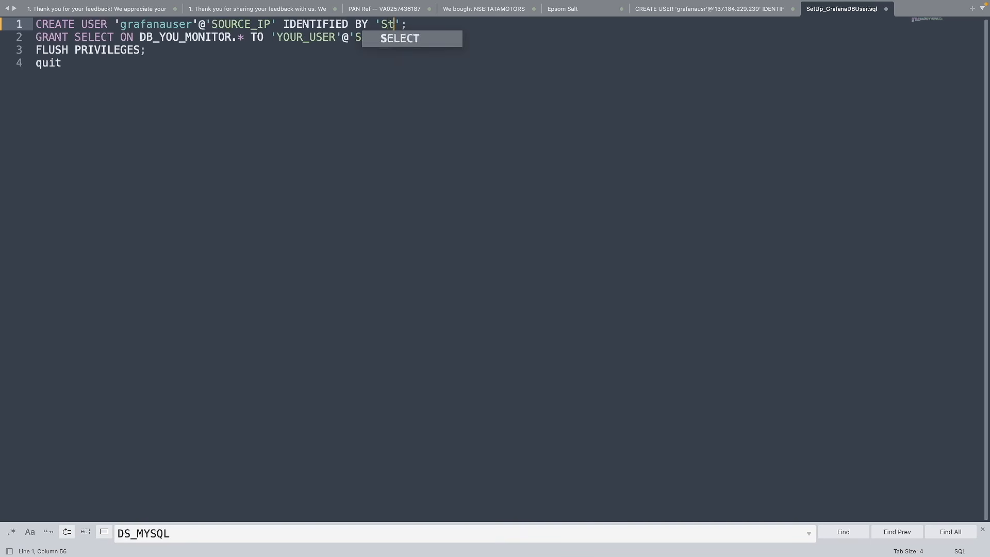
text(word)
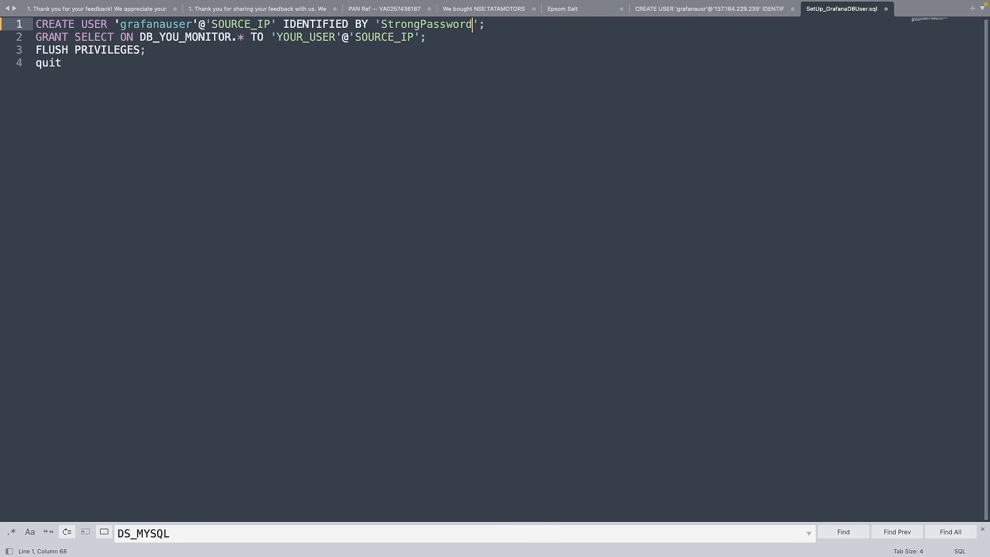
Step: Copy grafanauser over line 2's YOUR_USER placeholder and select the SOURCE_IP placeholder
double_click(153, 26)
key(ctrl+c)
double_click(306, 37)
key(ctrl+v)
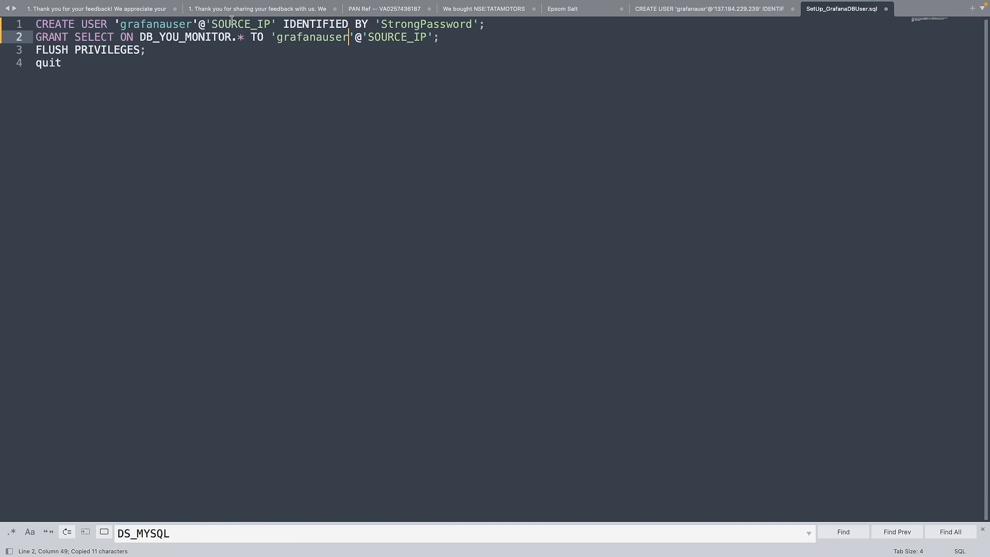
double_click(229, 25)
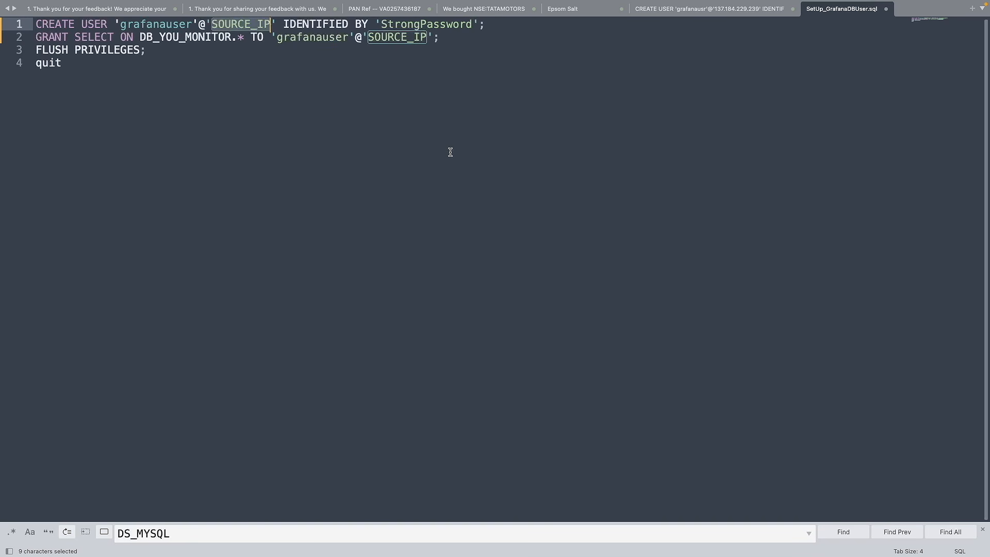
key(super+Tab)
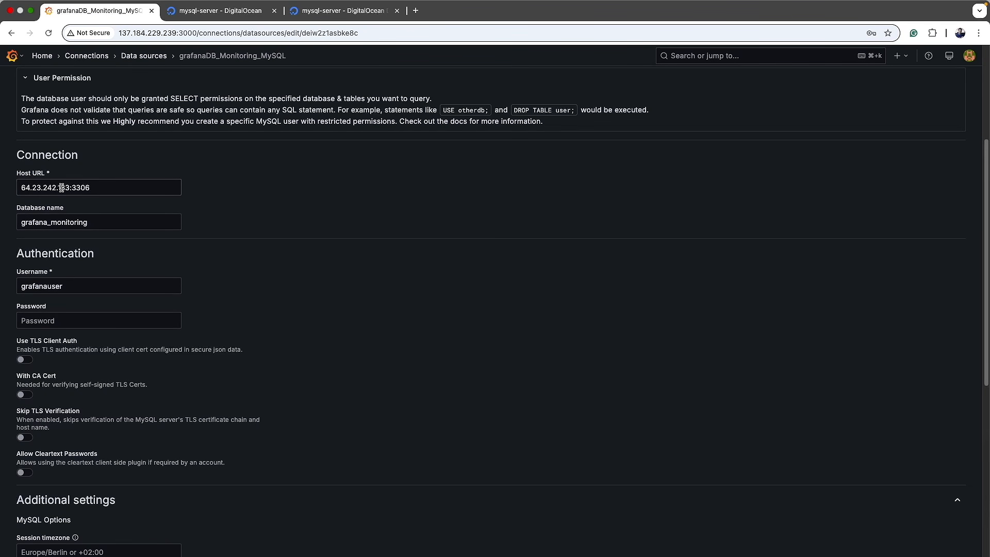
Step: Highlight the Host URL 64.23.242.133:3306, then draw a large red annotation box right of the form
drag(21, 188, 115, 199)
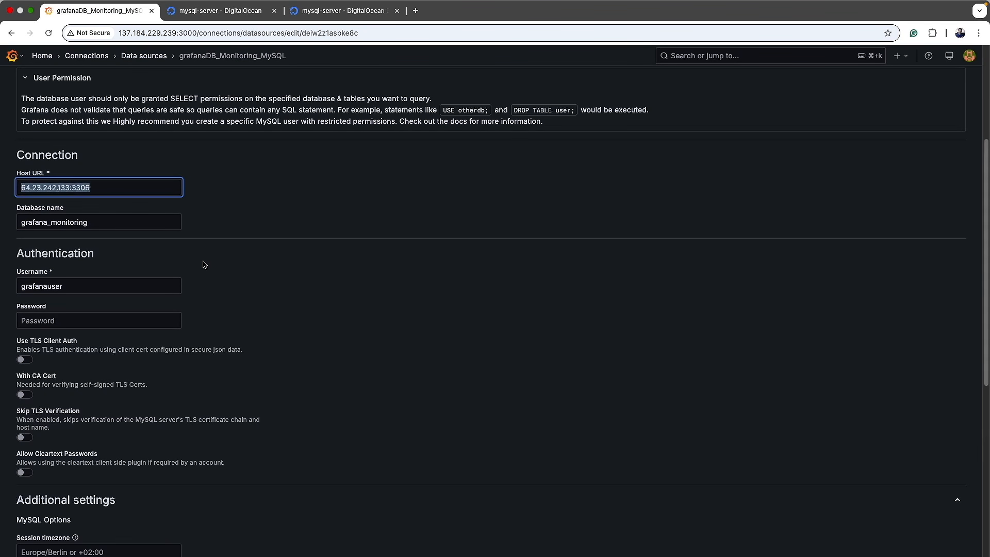
click(329, 212)
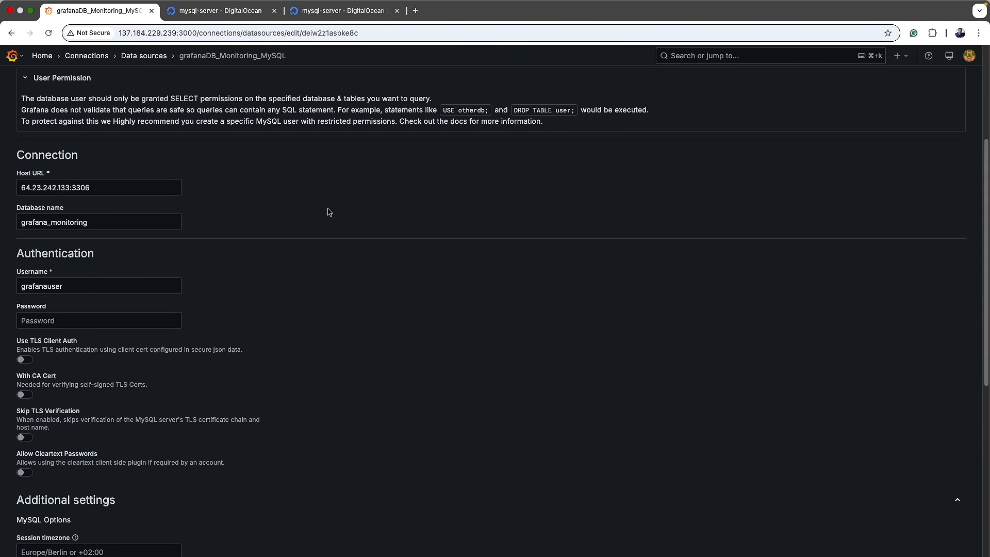
key(super+shift+a)
mouse_move(391, 286)
mouse_down()
mouse_move(684, 414)
mouse_move(732, 463)
mouse_up()
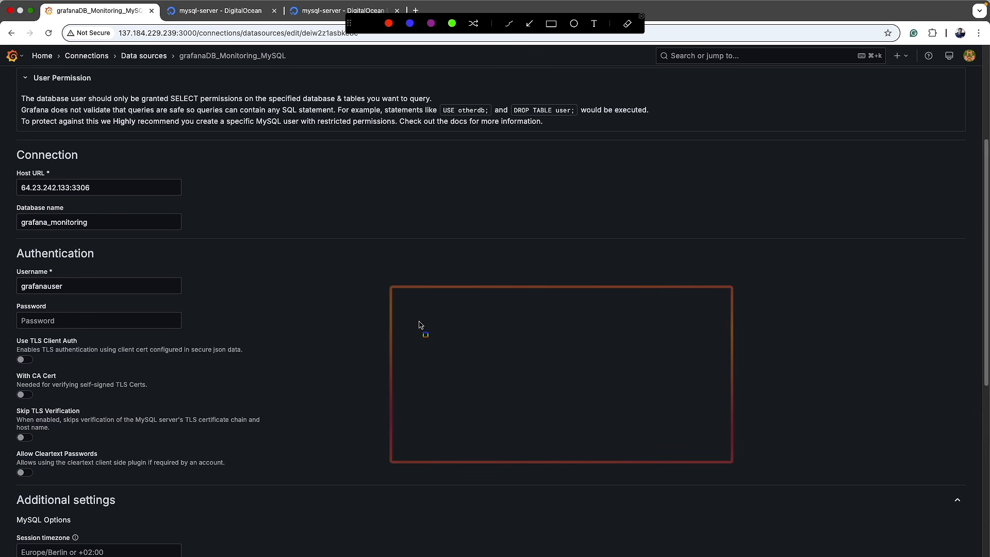
Step: Sketch an inner DB box inside the red box, labelled 'DB Server' and '10.34.56.79'
drag(434, 332, 547, 425)
click(458, 482)
text(DB Sere)
key(BackSpace)
text(ver)
click(466, 381)
text(DB)
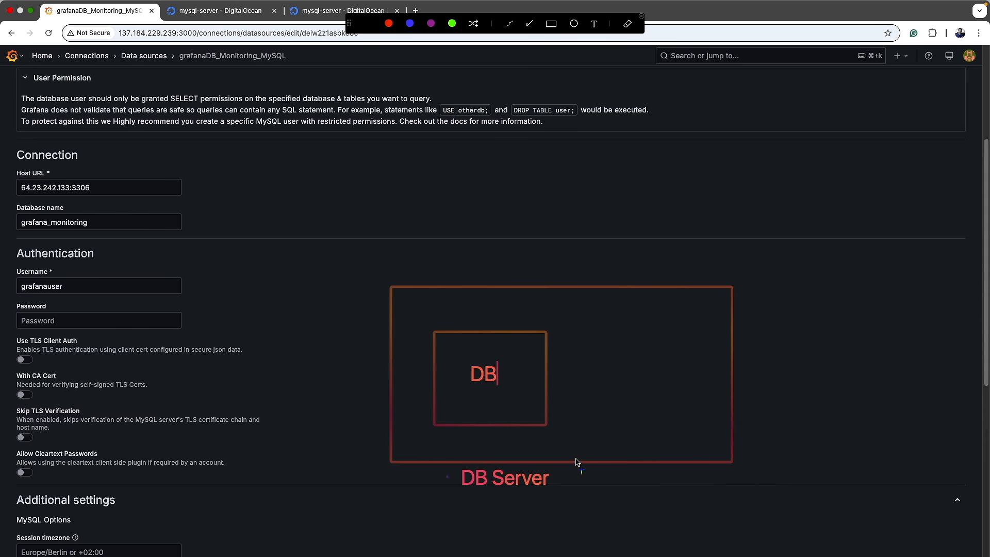
click(577, 482)
text(10.34.56.79)
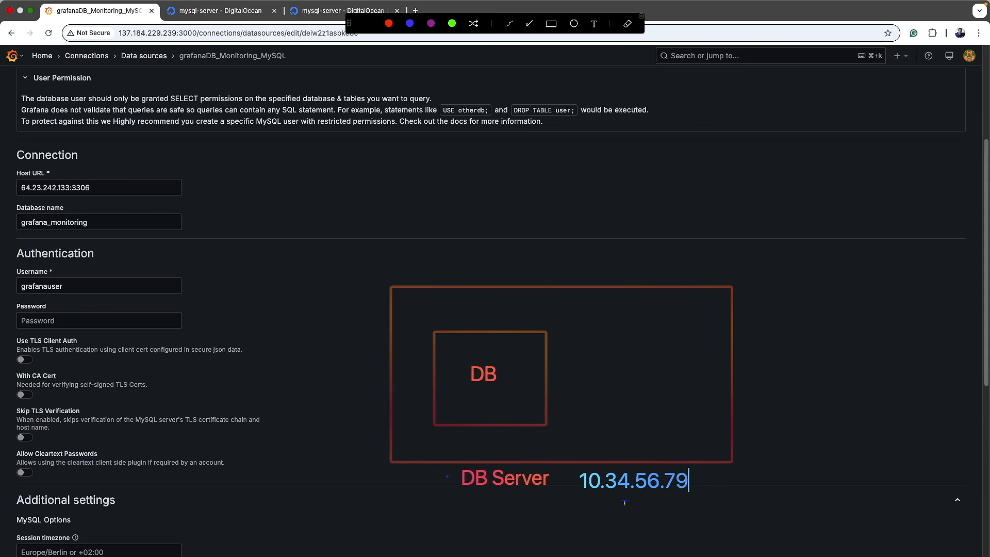
Step: Draw a magenta box above the DB Server box with an arrow pointing down into it
click(551, 24)
mouse_move(478, 150)
mouse_down()
mouse_move(623, 220)
mouse_move(624, 212)
mouse_up()
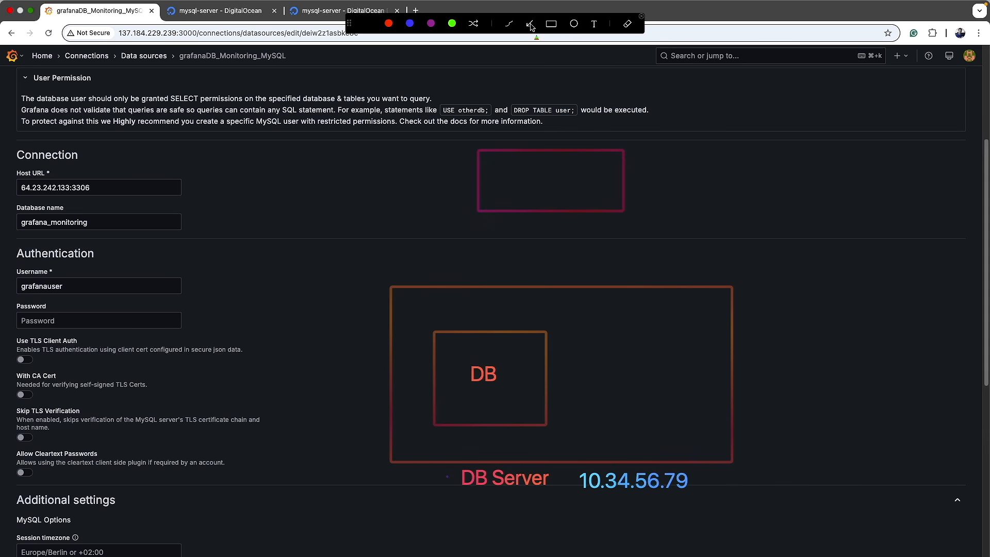
drag(550, 213, 553, 287)
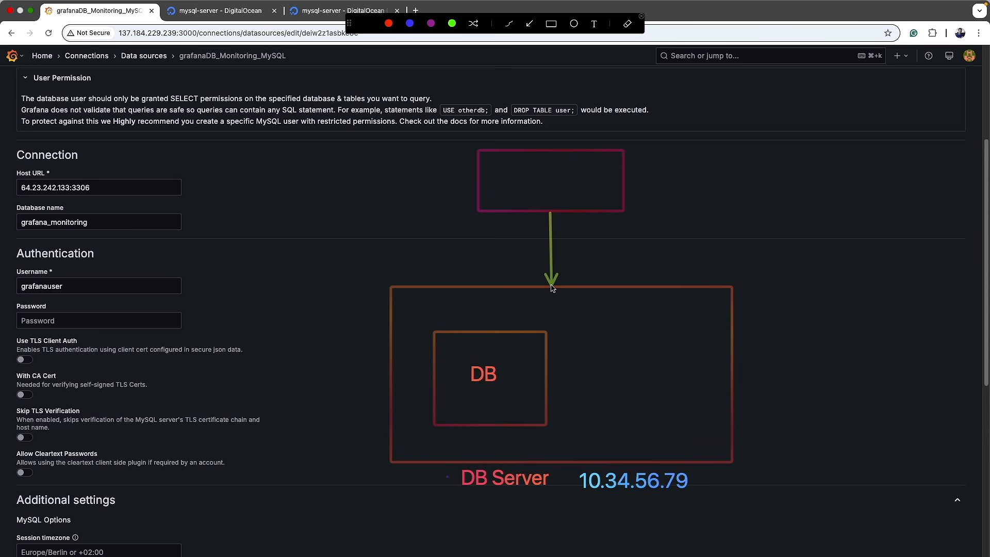
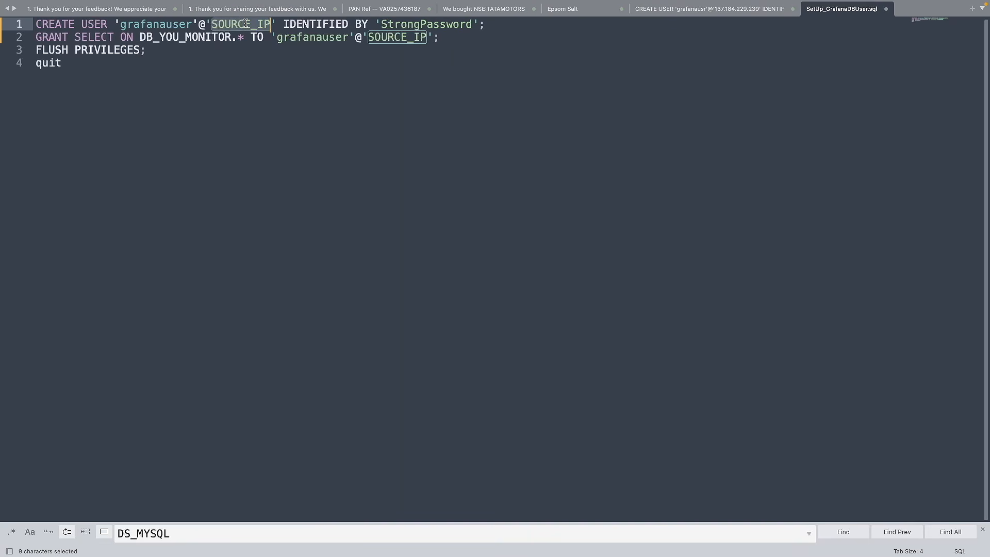
Step: Paste the Grafana server IP 137.184.229.239 over both SOURCE_IP placeholders
text(137.184.229.239)
double_click(397, 37)
text(137.184.229.239)
Step: Copy grafanauser and its password from the script into the Grafana data source password field
drag(35, 24, 315, 24)
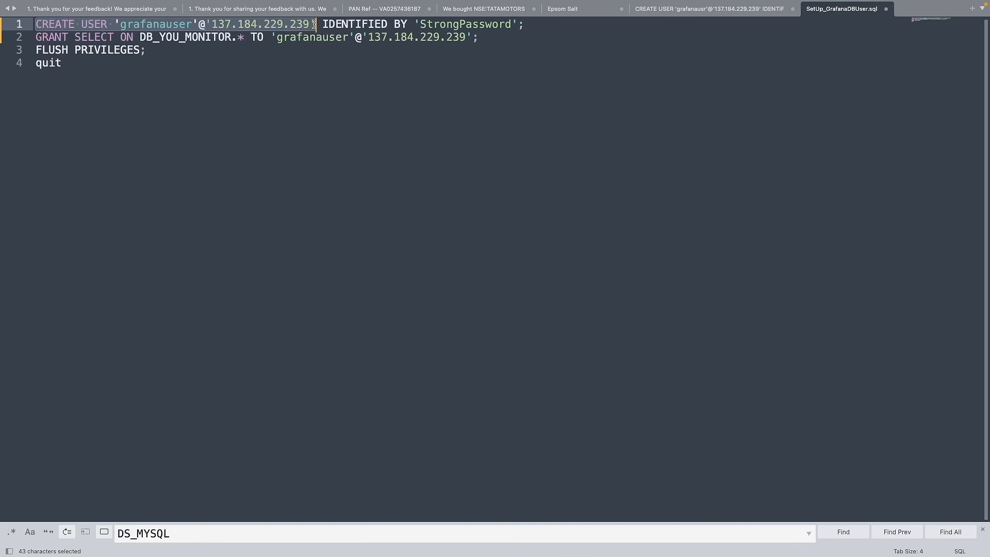
drag(315, 25, 524, 24)
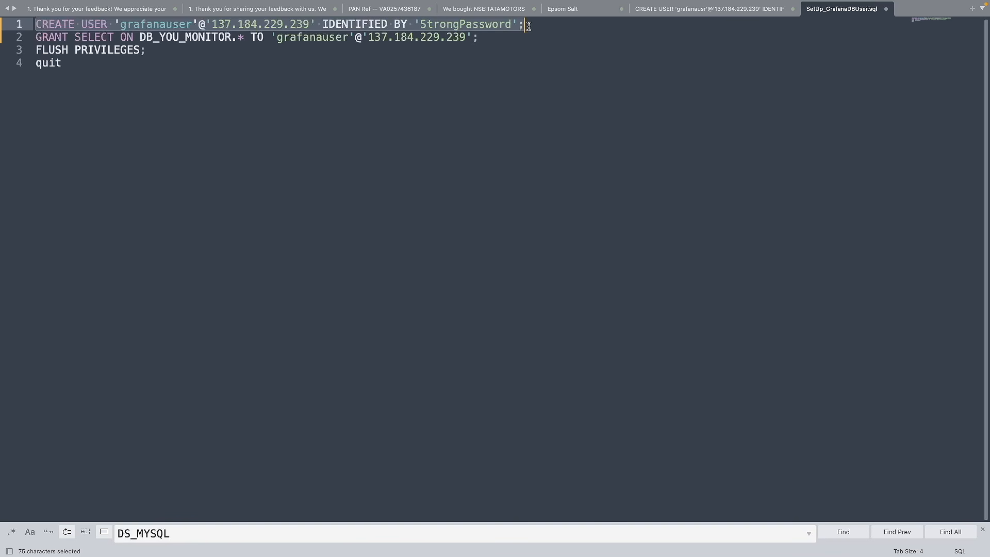
double_click(162, 26)
key(super+c)
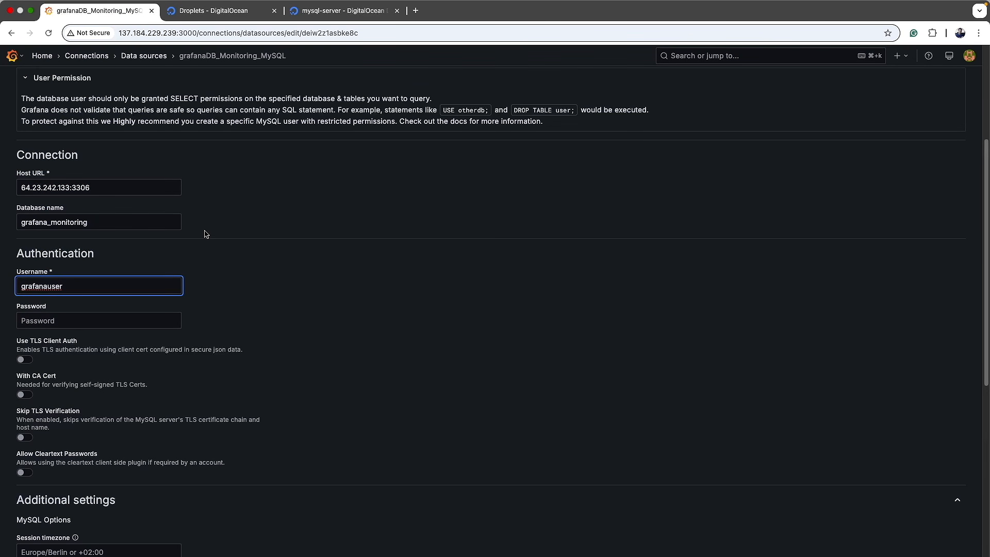
key(ctrl+Right)
double_click(455, 24)
key(super+c)
key(ctrl+Left)
click(103, 320)
key(super+v)
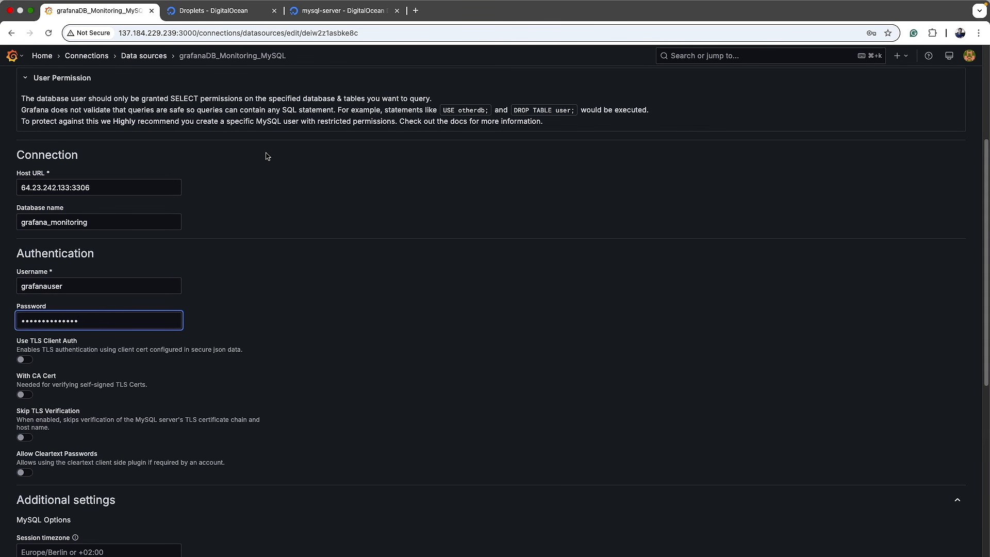
Step: Point out the SELECT privilege and select the DB_YOU_MONITOR placeholder on line 2
key(ctrl+Right)
click(51, 37)
double_click(95, 37)
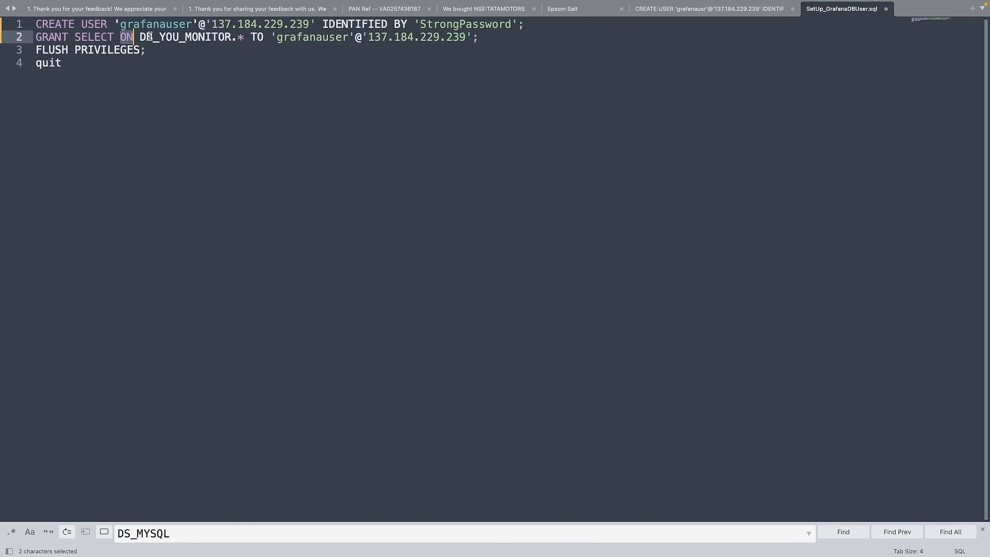
double_click(168, 37)
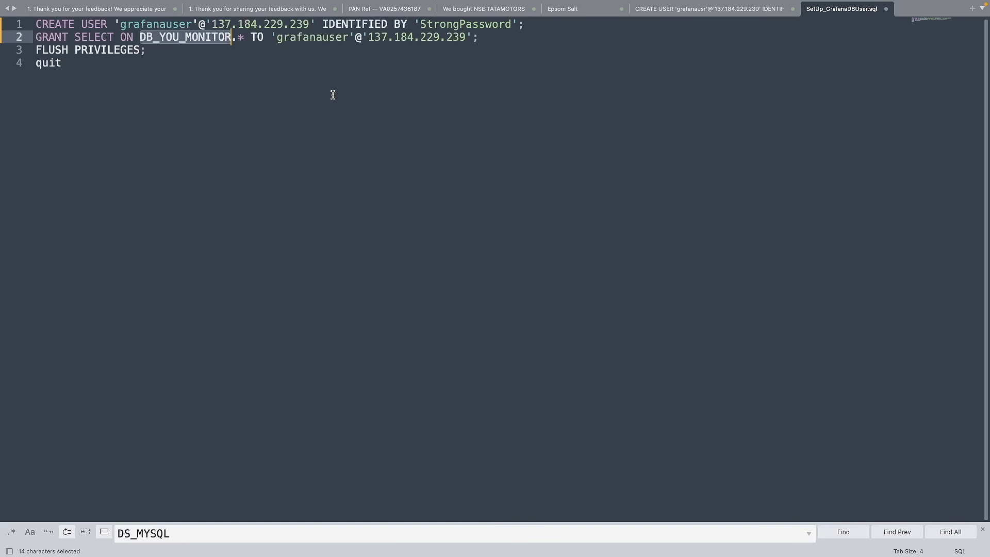
Step: Copy grafana_monitoring from the VS Code setup file and paste it over DB_YOU_MONITOR
key(super+Tab)
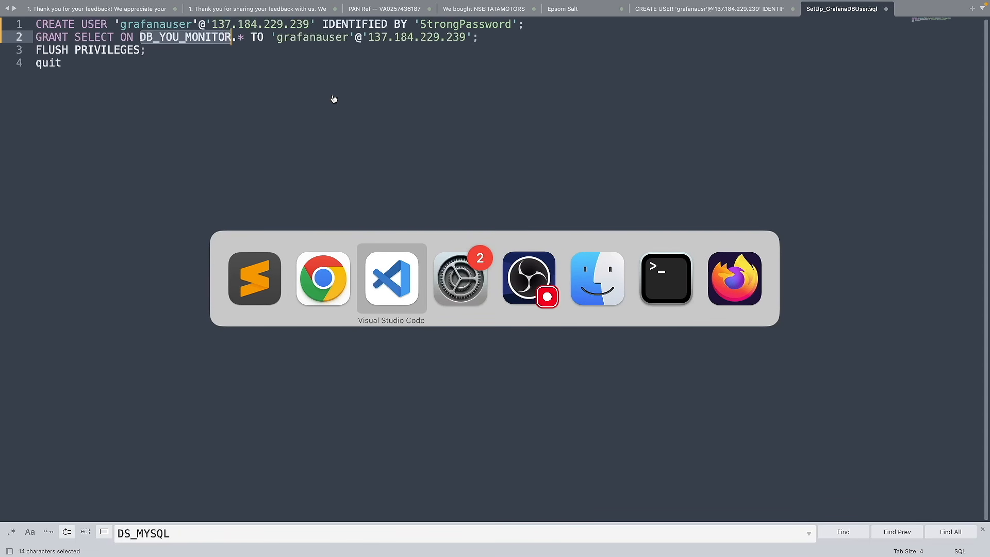
key(super+Tab)
click(439, 149)
scroll(253, 193, up, 10)
scroll(252, 193, up, 7)
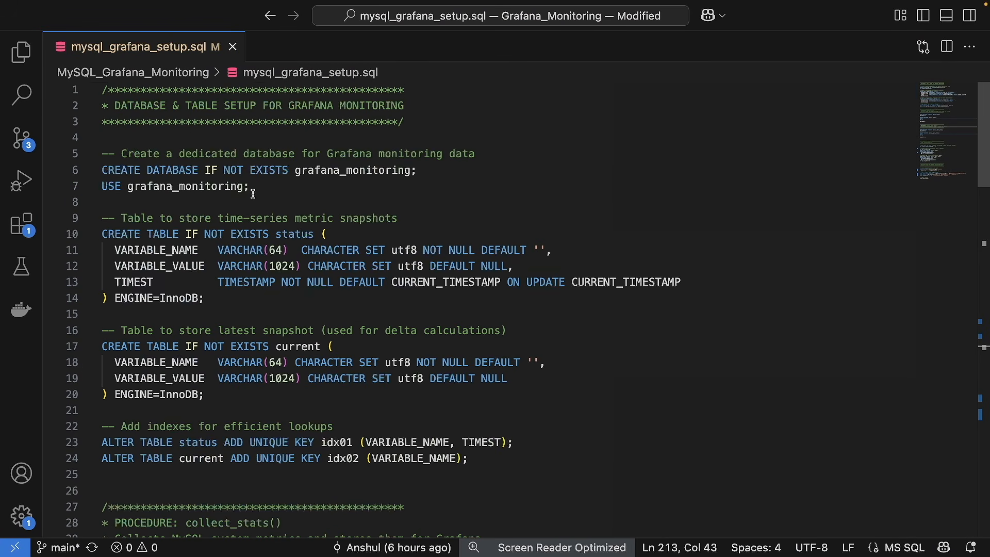
double_click(376, 172)
key(super+c)
key(super+Tab)
key(super+v)
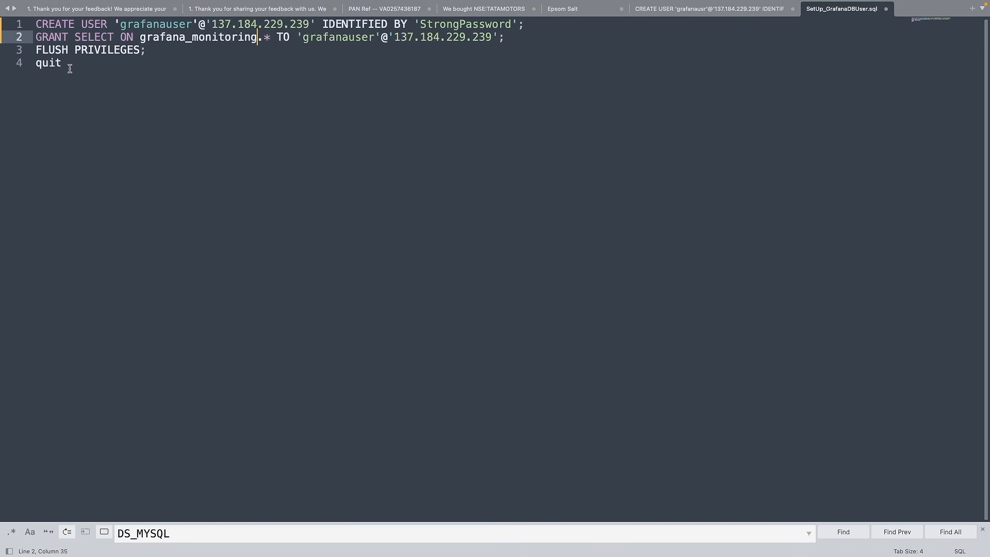
Step: Copy the whole four-line user-setup script
drag(70, 68, 28, 21)
key(super+c)
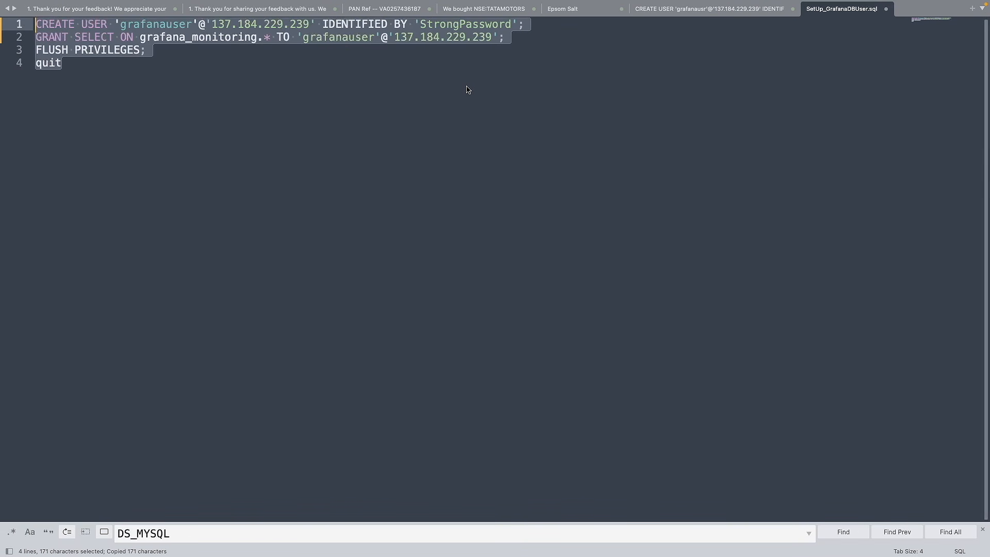
key(super+Tab)
key(super+Tab)
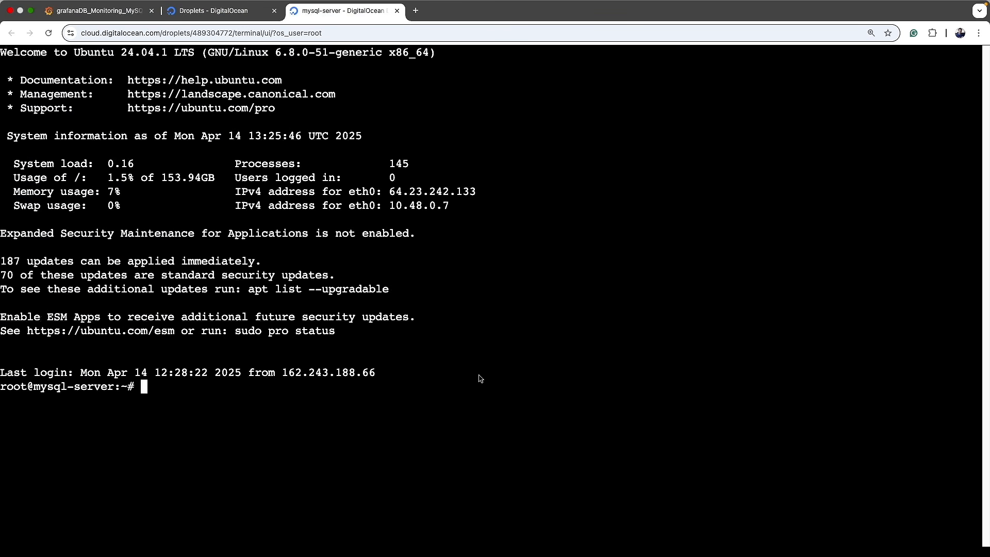
Step: Start mysql and paste the user-setup statements, dropping the trailing quit
text(clear)
key(Return)
key(Return)
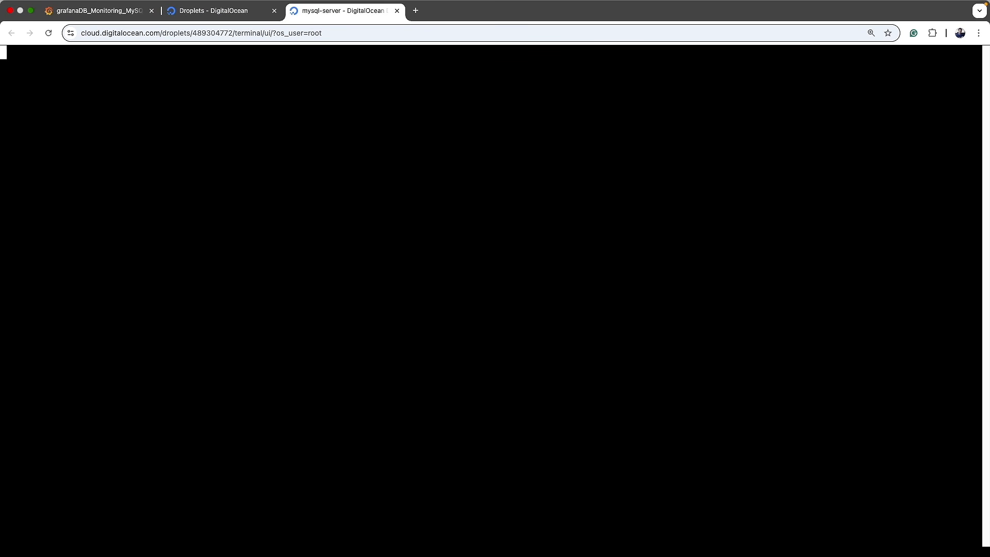
text(mysql)
key(Return)
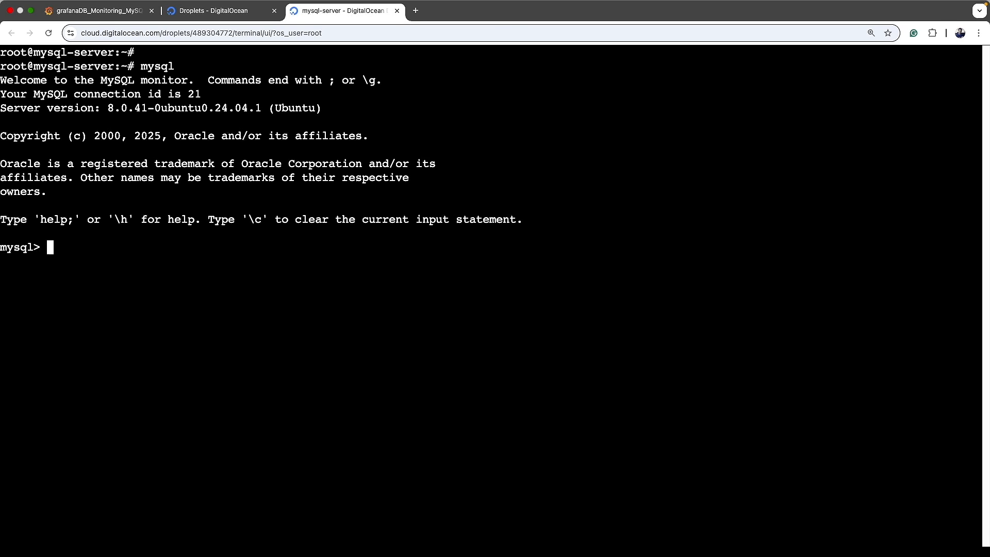
key(super+v)
key(BackSpace)
key(BackSpace)
key(BackSpace)
key(BackSpace)
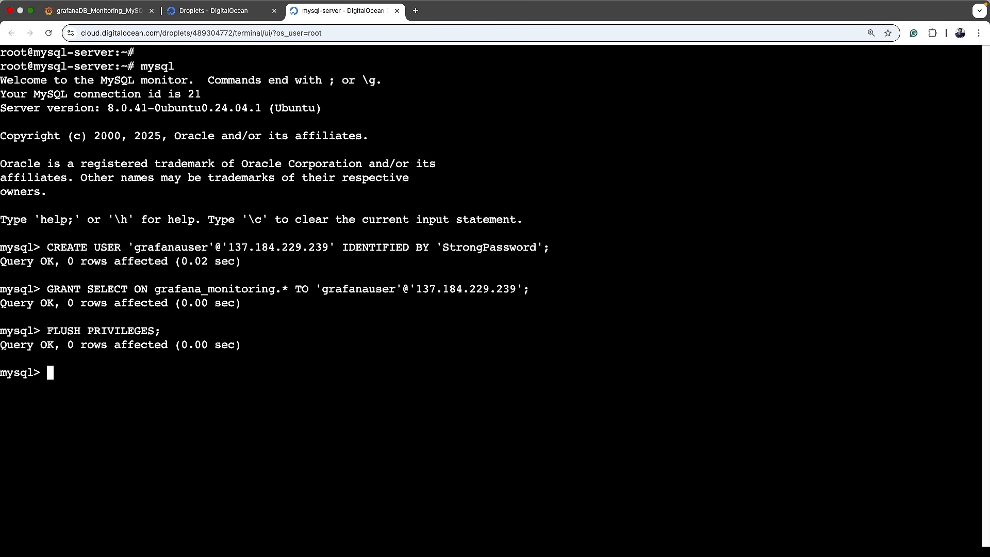
Step: List MySQL users and hosts, confirming grafanauser at 137.184.229.239
key(Up)
key(Up)
key(Up)
key(Up)
key(Up)
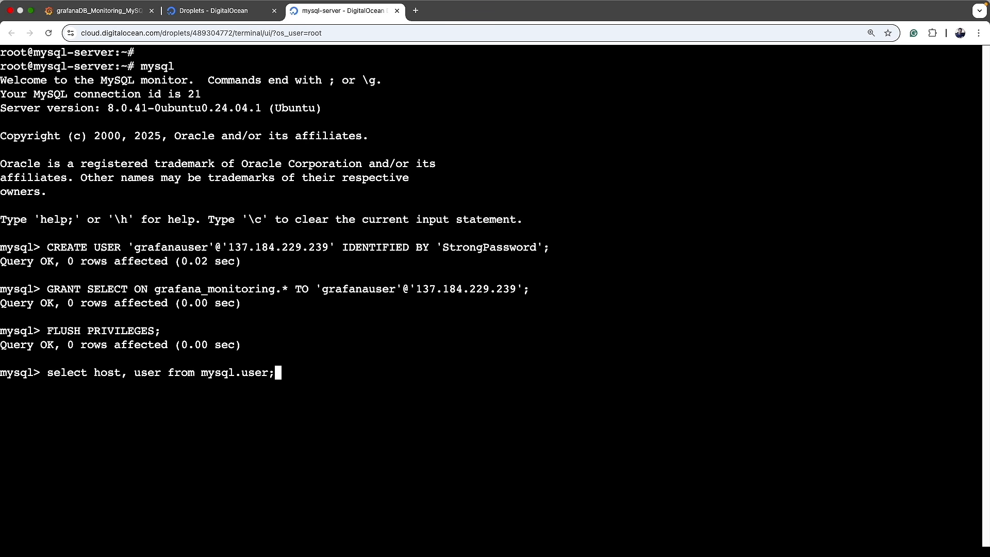
key(Return)
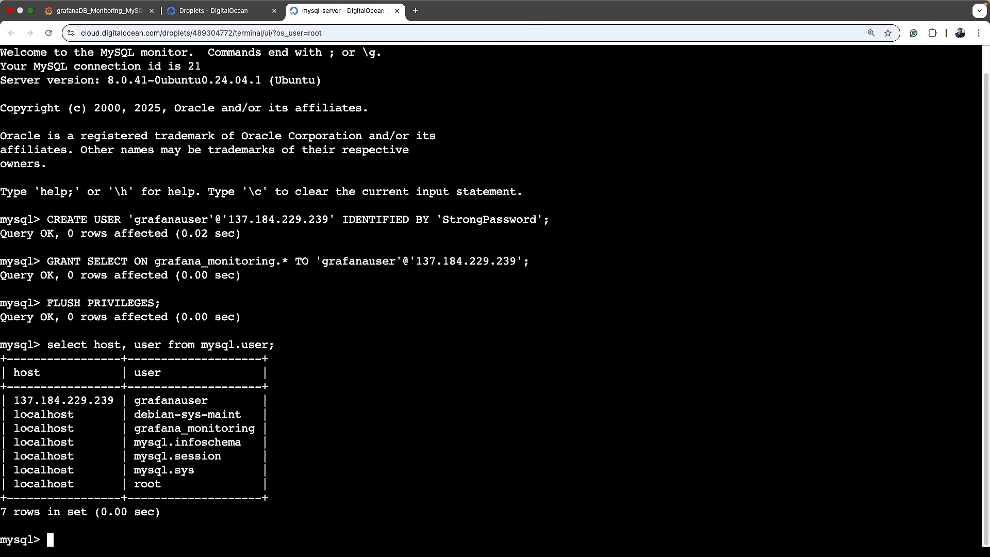
drag(16, 403, 111, 403)
double_click(148, 403)
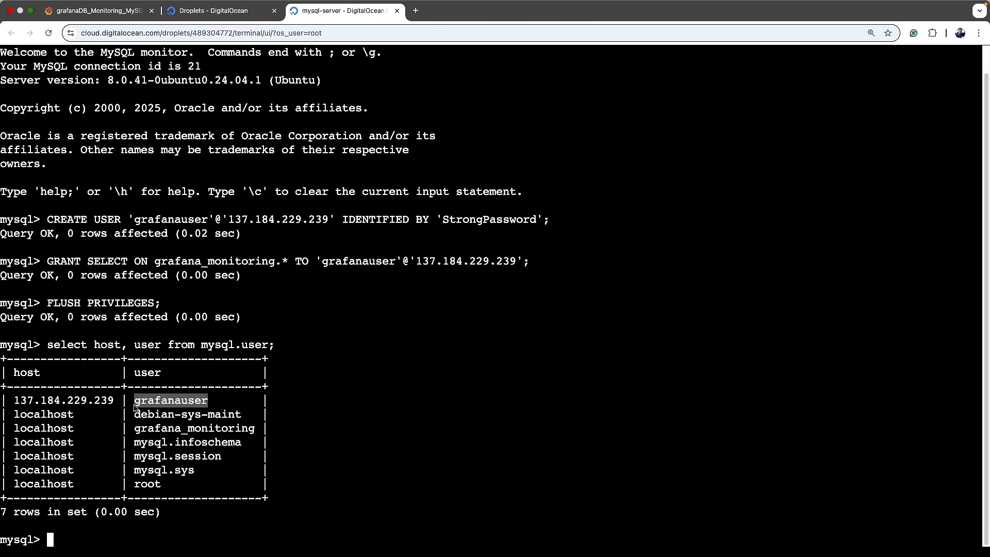
Step: Quit MySQL and clear the terminal
text(quit)
key(Return)
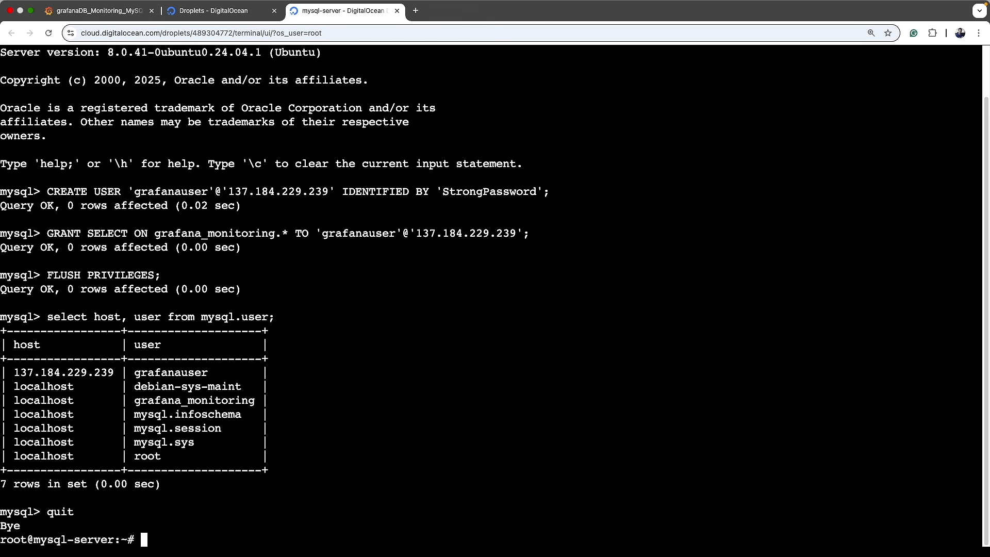
text(clear)
key(Return)
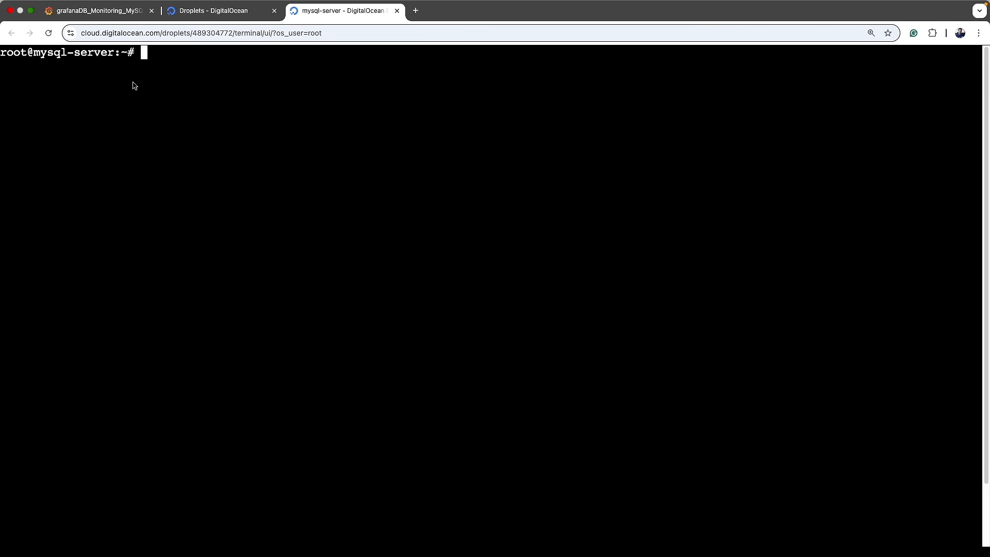
Step: Save & test the Grafana MySQL data source and expand the error Details
click(98, 11)
scroll(222, 445, down, 5)
scroll(221, 444, down, 2)
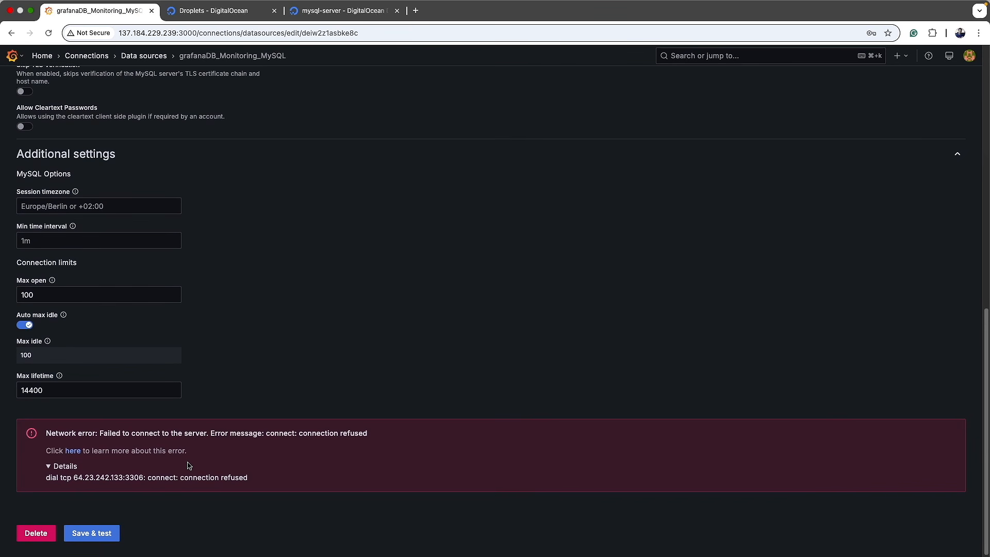
click(112, 539)
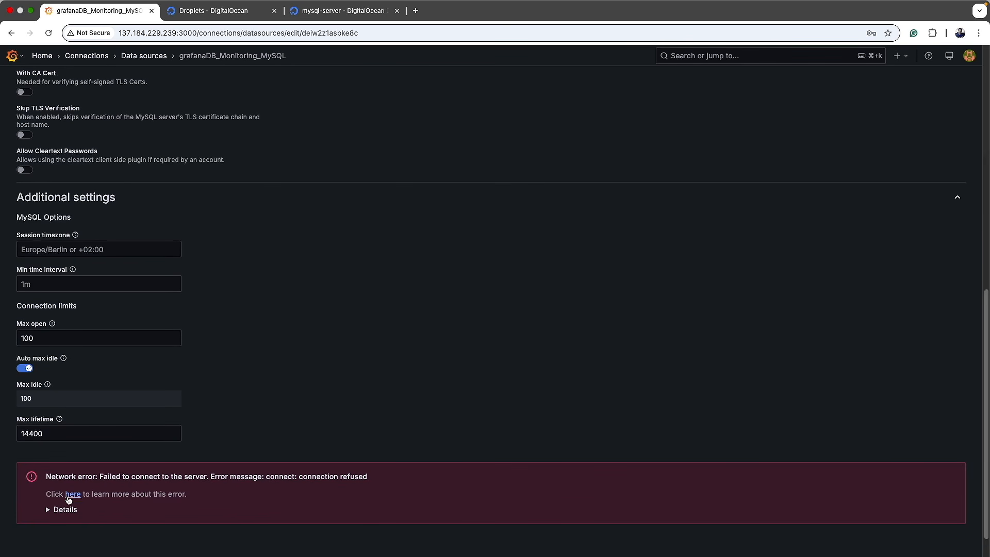
click(50, 512)
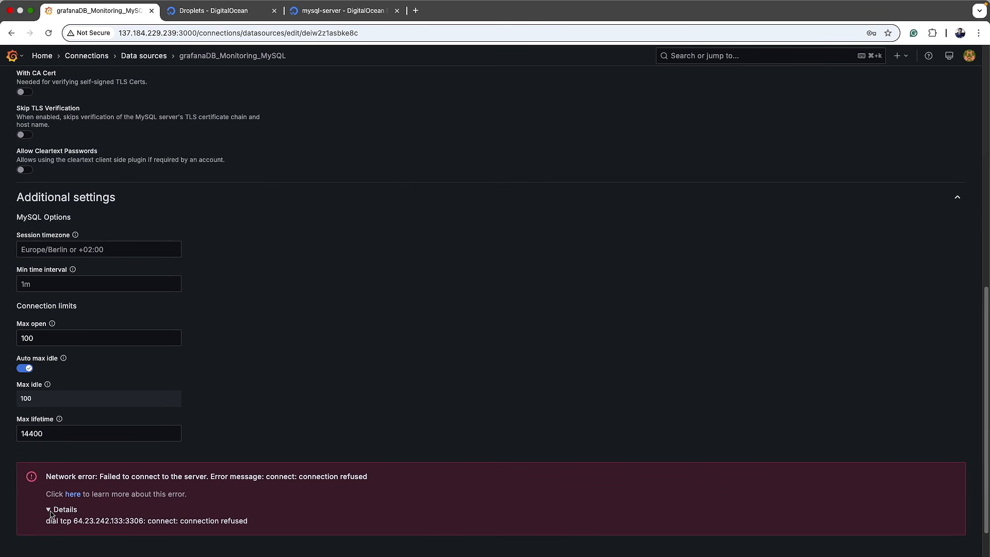
Step: Highlight the failed-to-connect message showing 64.23.242.133:3306 connection refused
scroll(181, 530, down, 1)
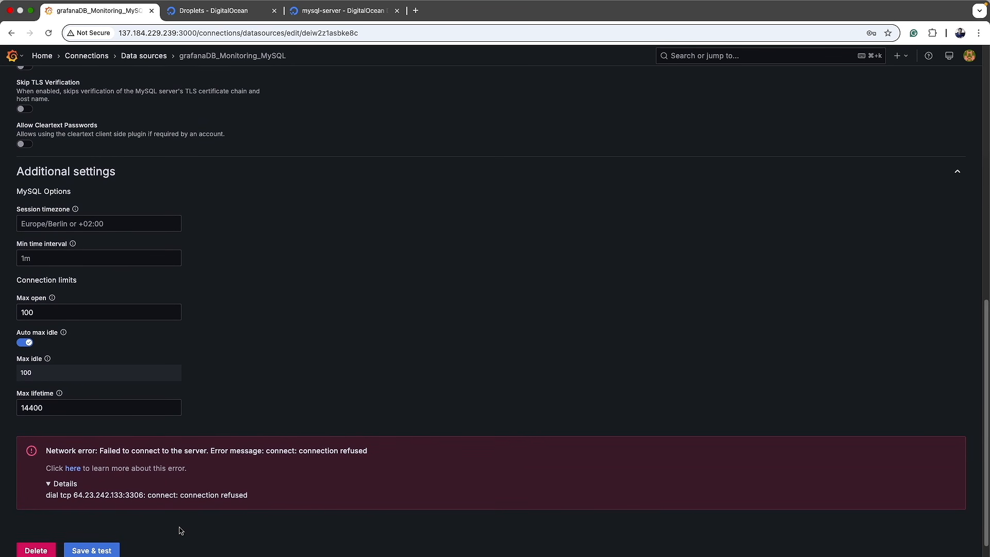
scroll(180, 531, up, 3)
scroll(181, 530, up, 3)
scroll(177, 466, down, 6)
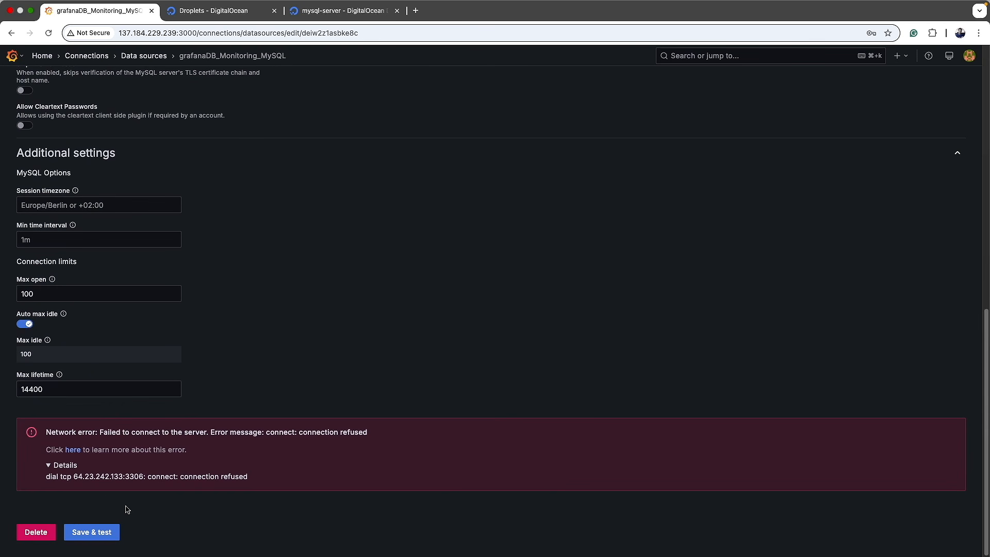
drag(99, 432, 372, 436)
drag(73, 476, 275, 477)
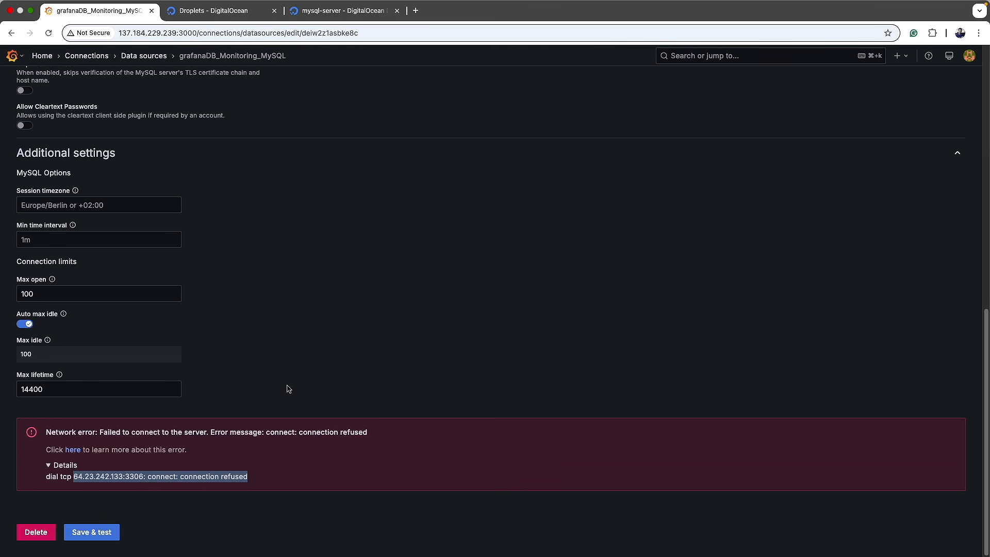
double_click(133, 476)
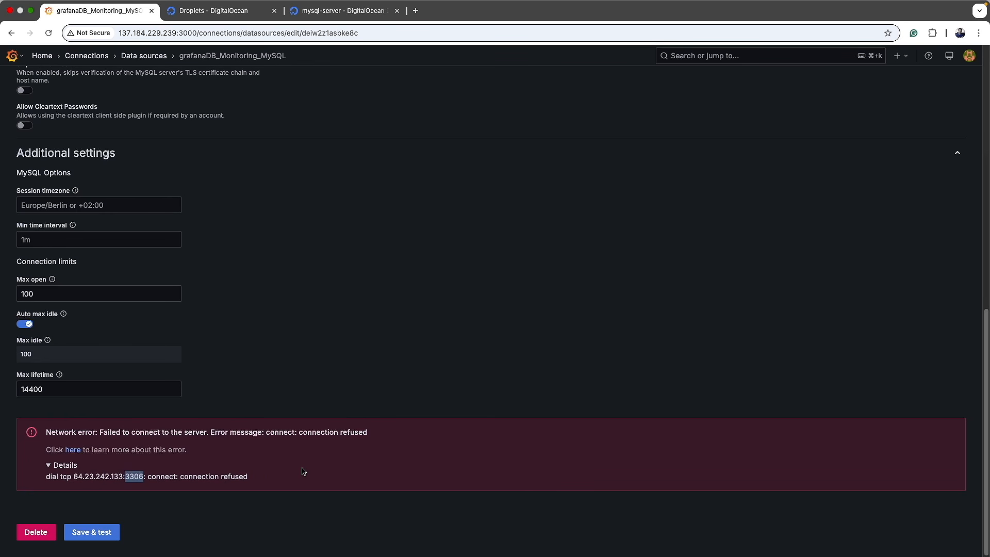
click(328, 11)
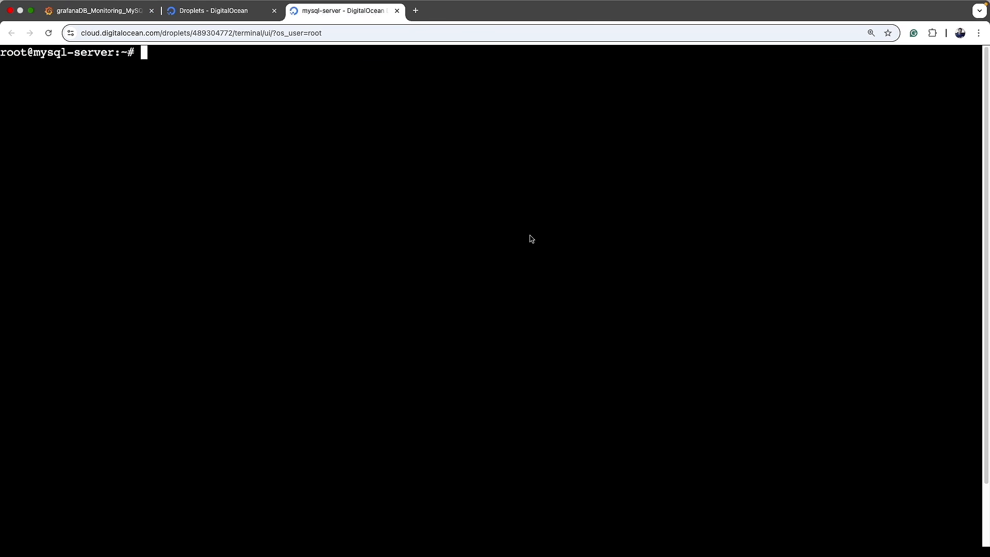
Step: Open /etc/mysql/my.cnf in vi
key(Return)
key(Return)
key(Return)
text(vi)
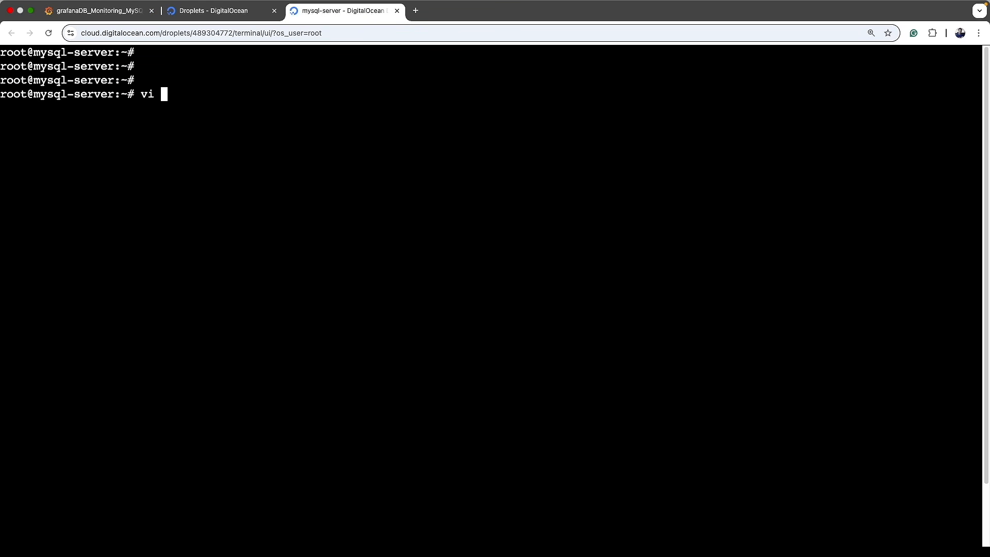
key(super+v)
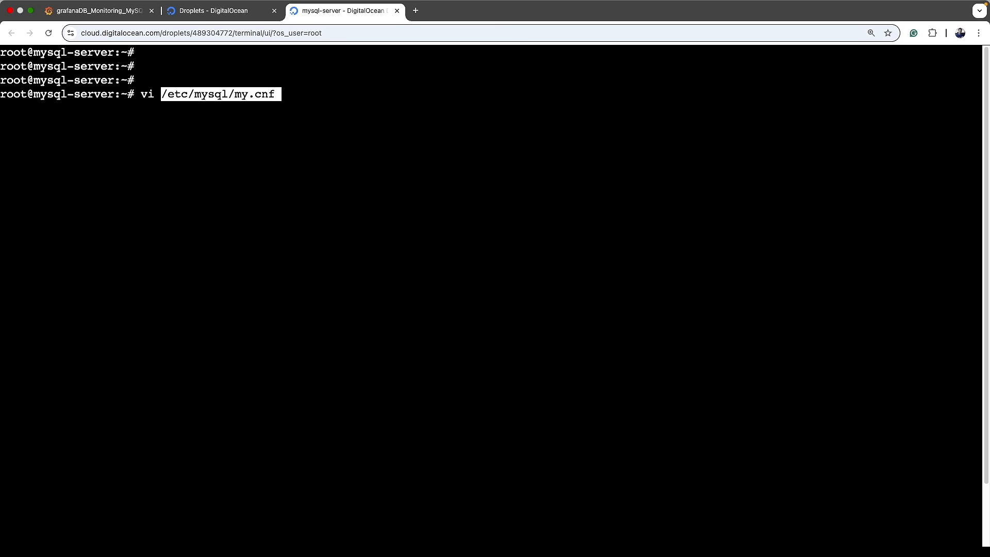
key(Tab)
key(Return)
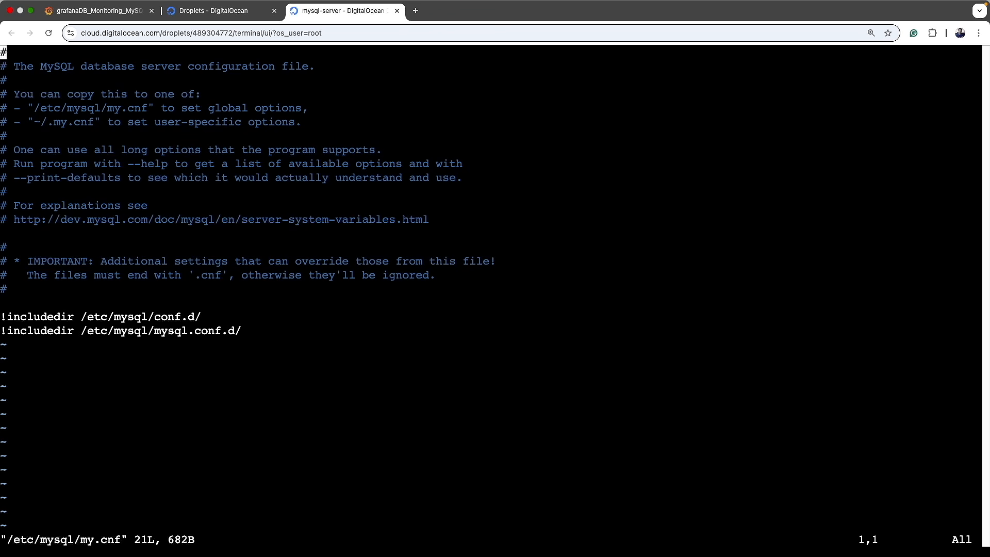
Step: Append a [mysqld] section with bind-address = 0.0.0.0 and save with :wq
key(i)
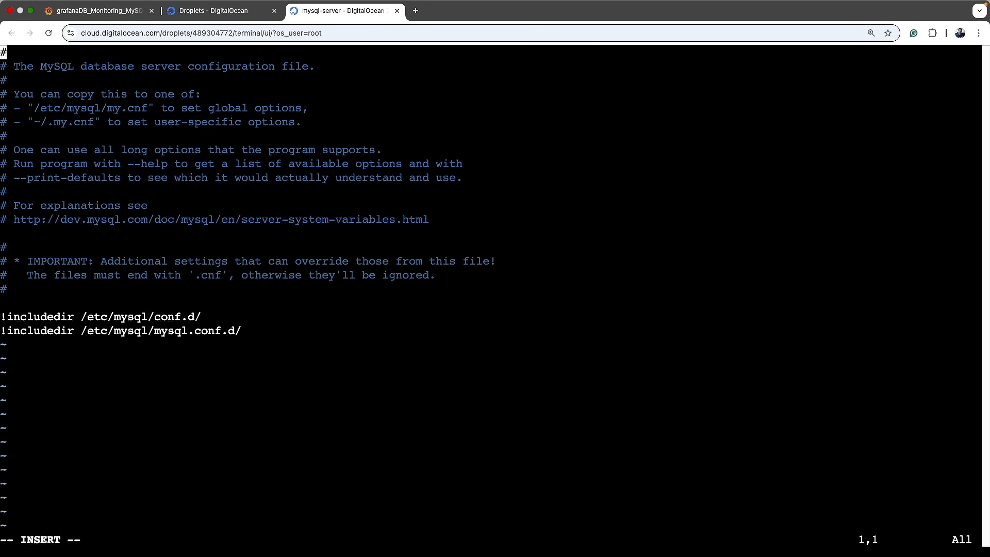
key(Down)
key(Down)
key(Down)
key(Down)
key(Down)
key(Down)
key(Down)
key(Down)
key(Down)
key(Down)
key(Down)
key(Down)
key(Down)
key(Down)
key(Down)
key(Down)
key(Down)
key(Down)
key(Down)
key(Down)
key(Right)
key(Right)
key(Right)
key(Right)
key(Right)
key(Right)
key(Right)
key(Right)
key(Right)
key(End)
key(Return)
key(Return)
key(super+v)
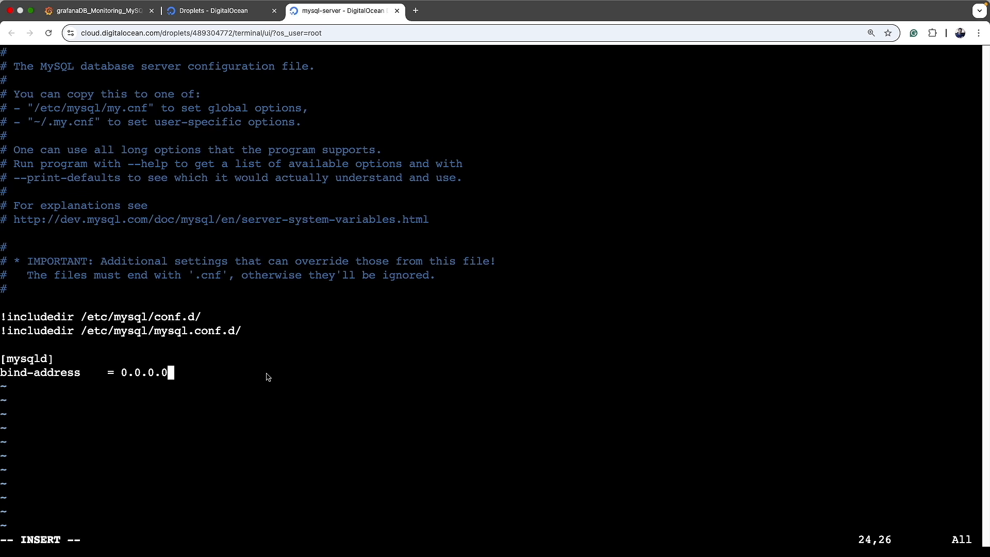
key(Escape)
text(:wq)
key(Return)
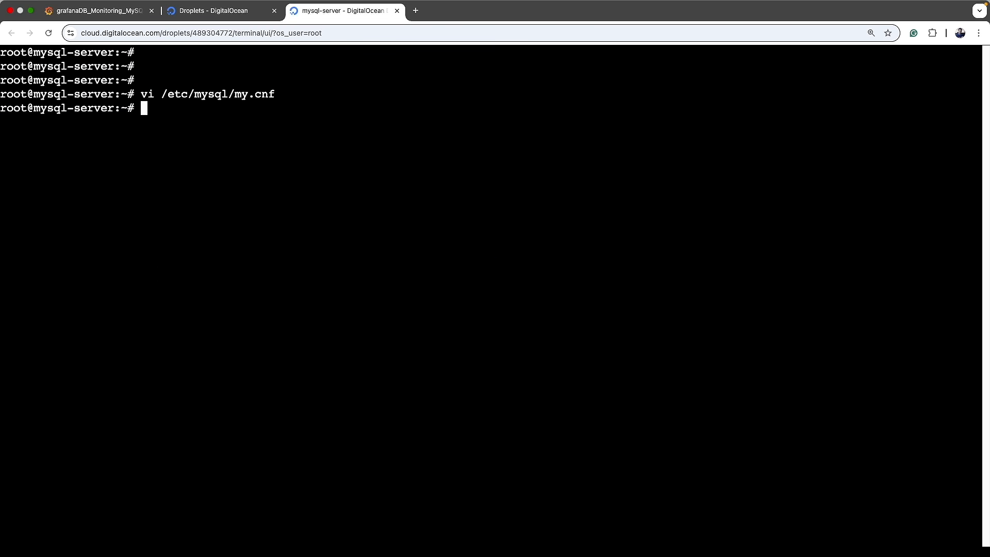
key(Return)
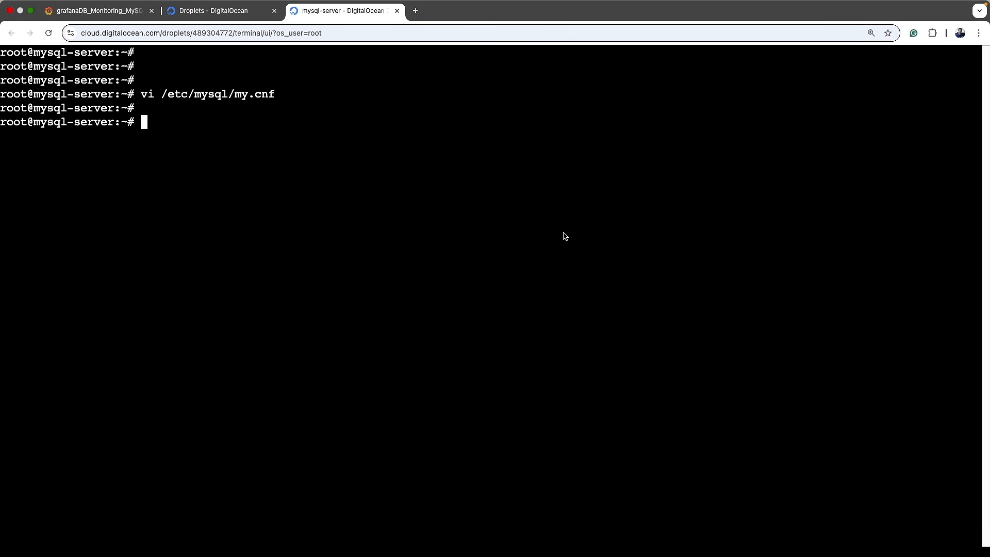
Step: Restart MySQL with service mysql restart and systemctl restart mysql
text(service mysql restart)
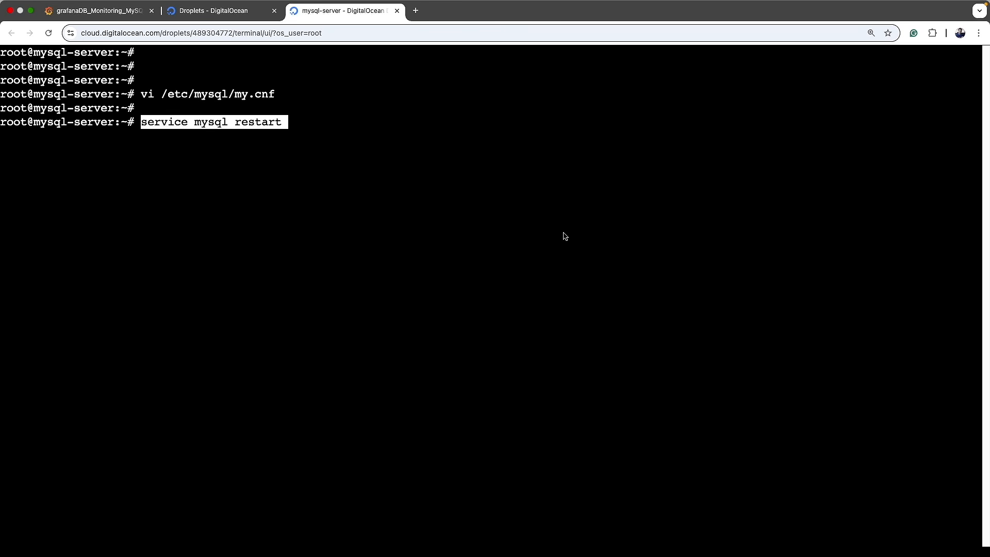
key(Return)
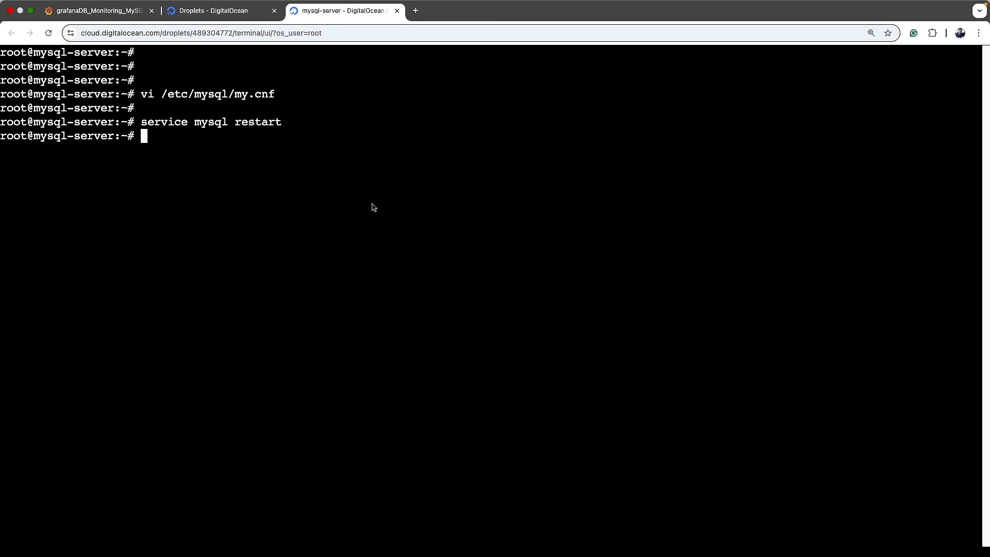
text(systemctl res)
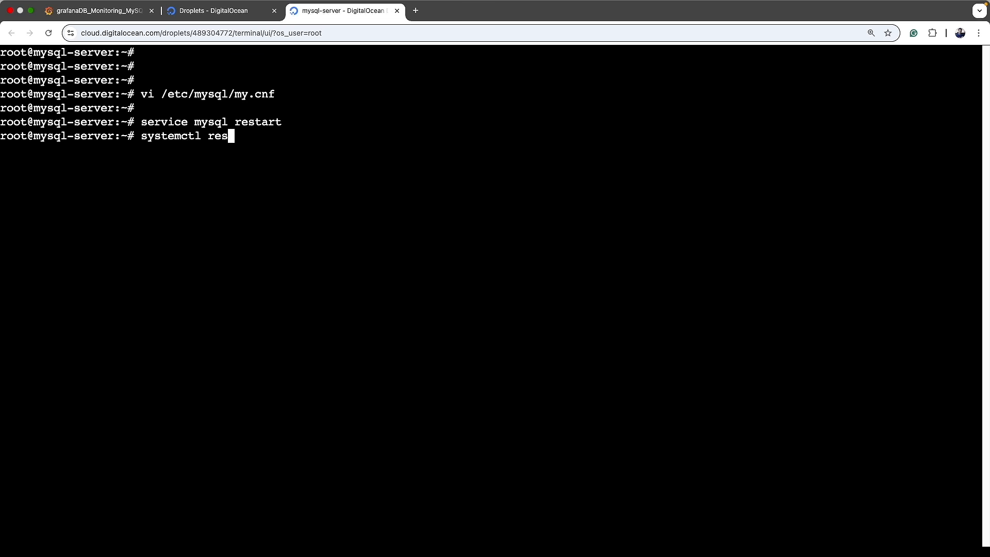
text(tart mysql)
key(Return)
Step: Run systemctl status mysql and highlight its active running uptime
key(Up)
key(Left)
key(Left)
key(Left)
key(Left)
key(Left)
key(ctrl+w)
text(status)
key(Return)
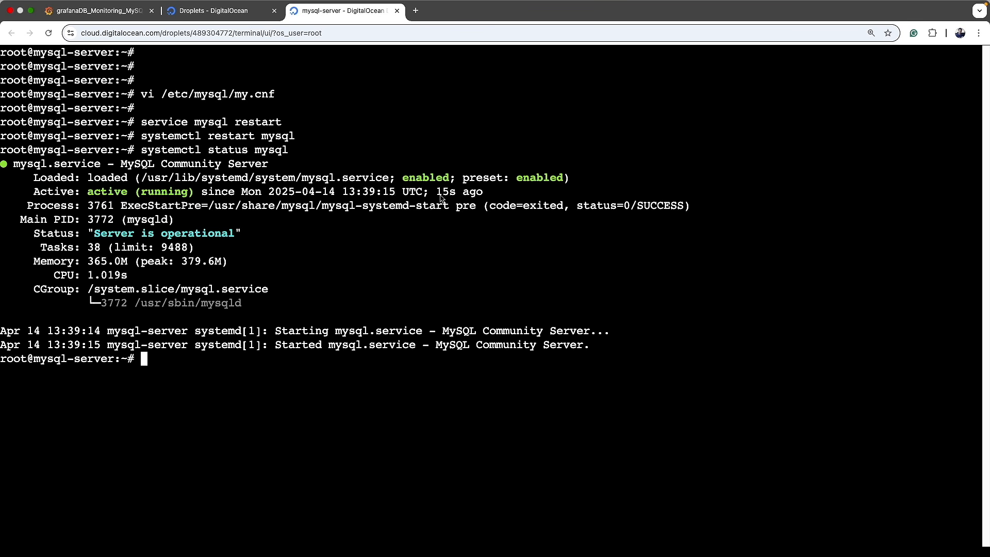
drag(436, 194, 485, 196)
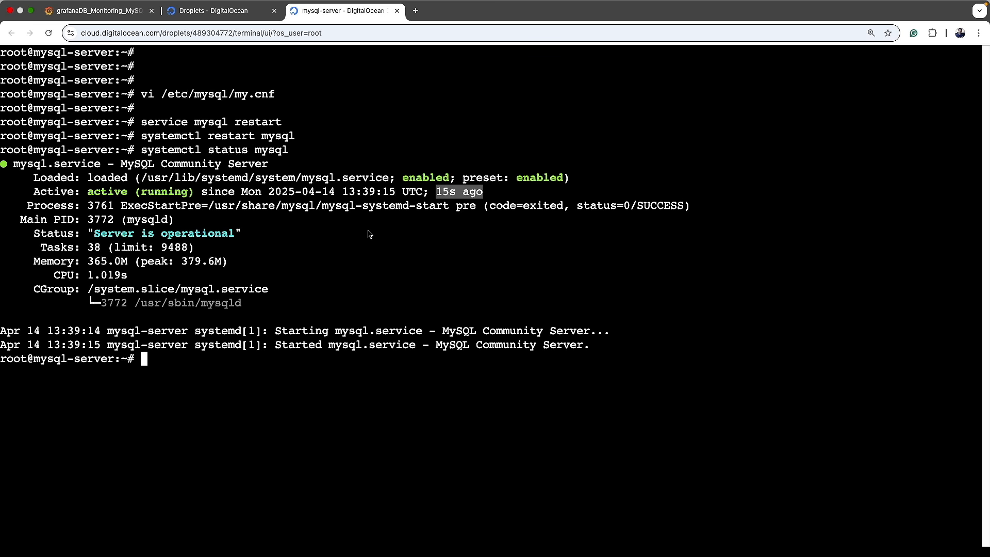
Step: Save & test the data source to get 'Database Connection OK', then open it in Explore
click(82, 17)
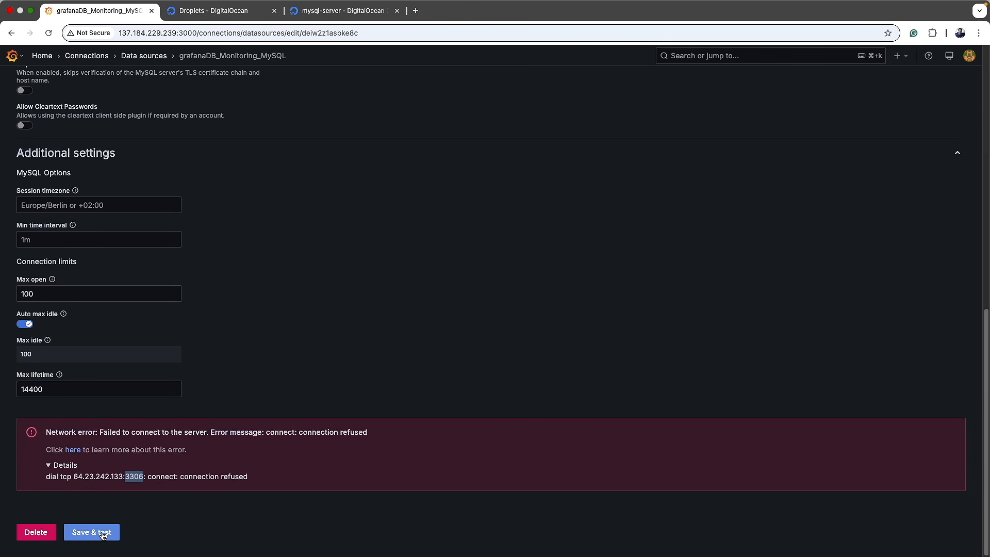
click(82, 532)
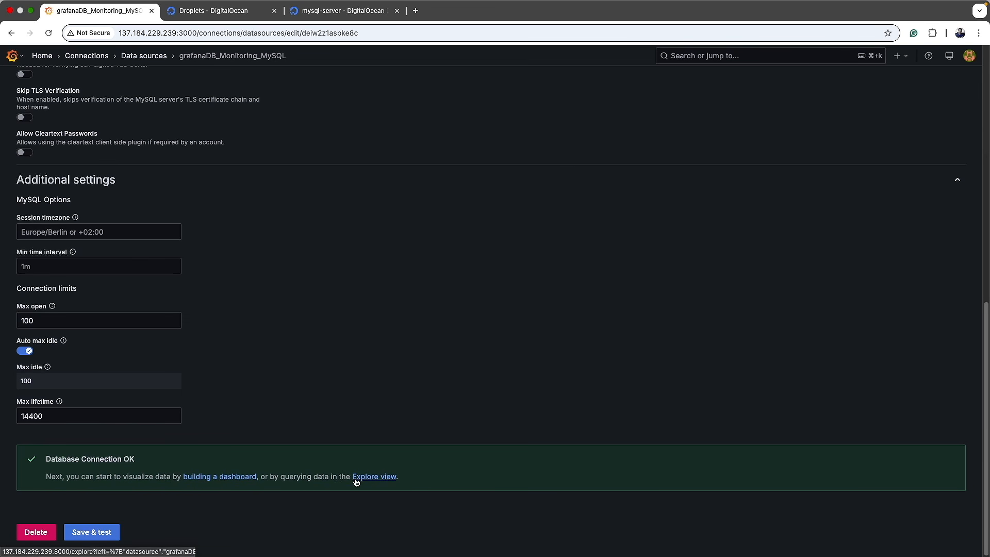
click(372, 479)
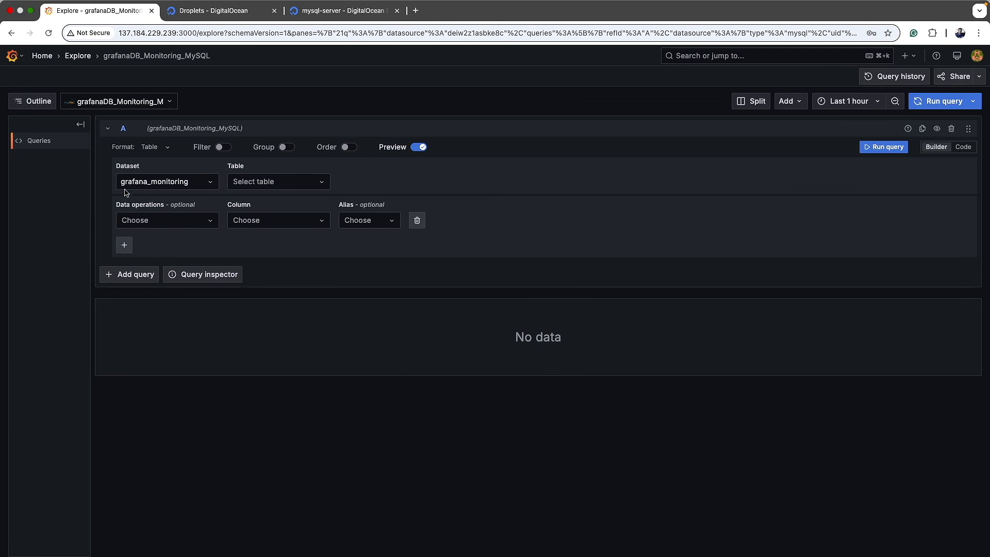
Step: Build and run a MAX(VARIABLE_NAME) query on grafana_monitoring table current
click(190, 189)
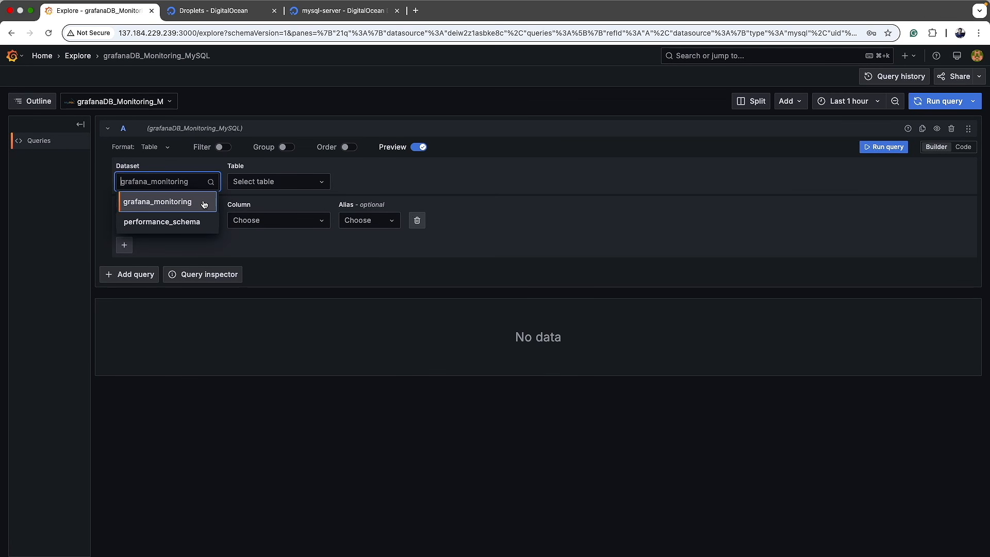
click(162, 202)
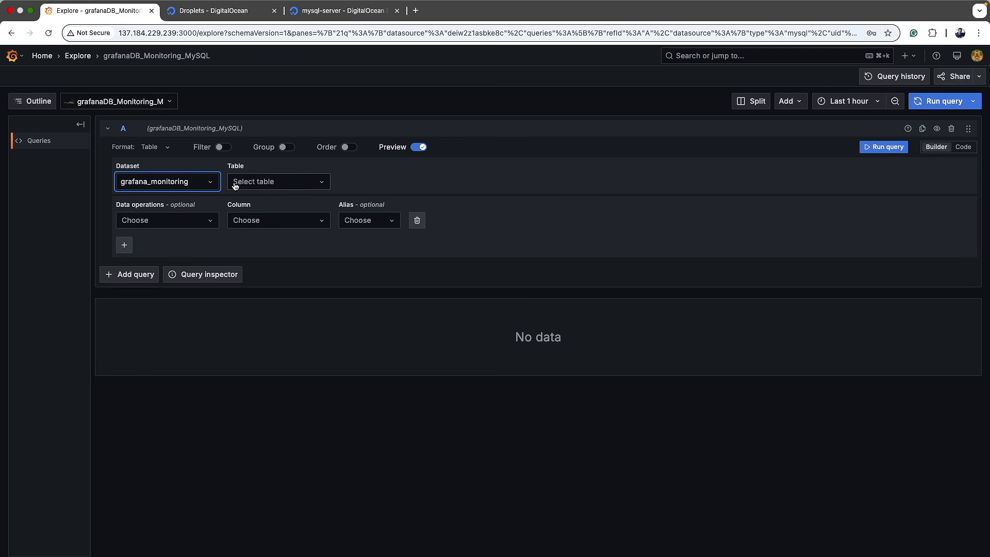
click(281, 183)
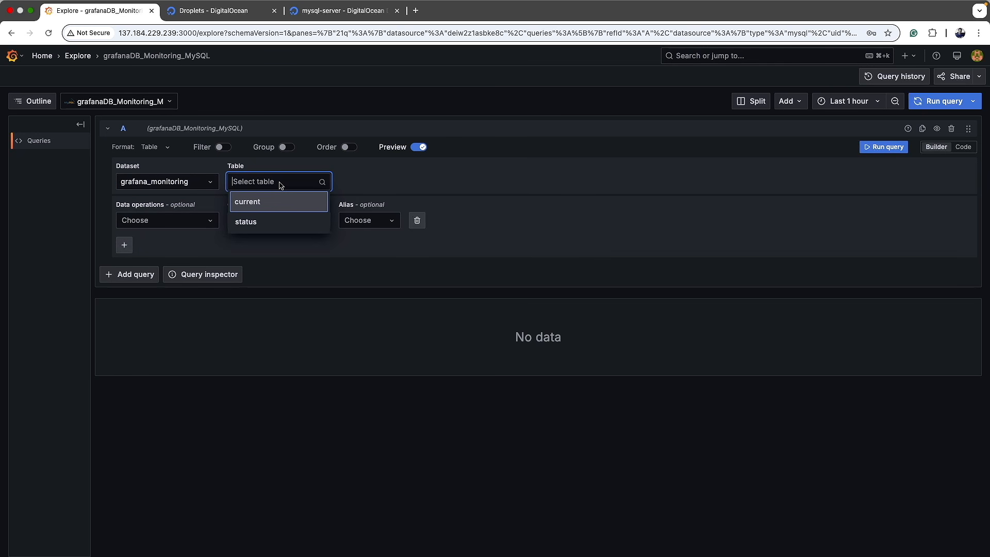
click(281, 209)
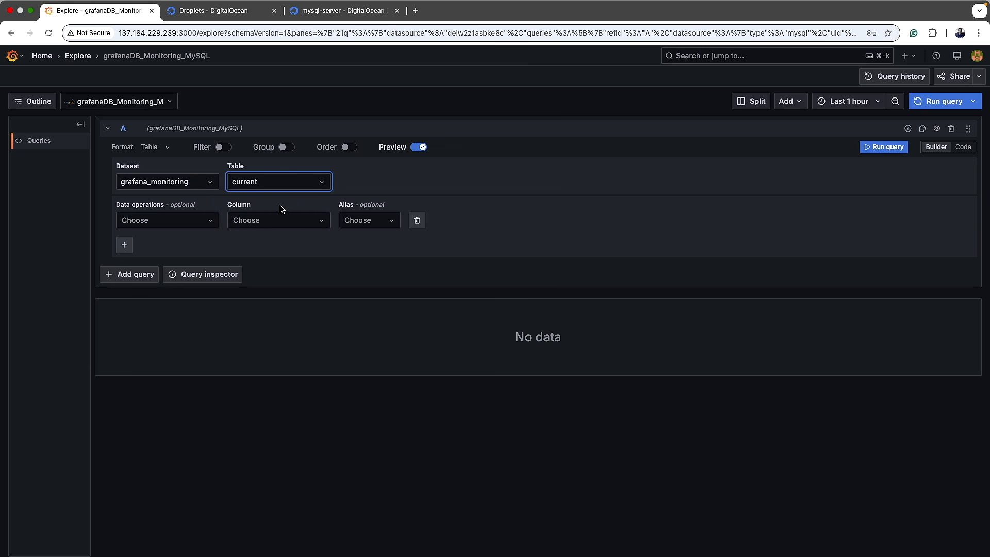
click(187, 222)
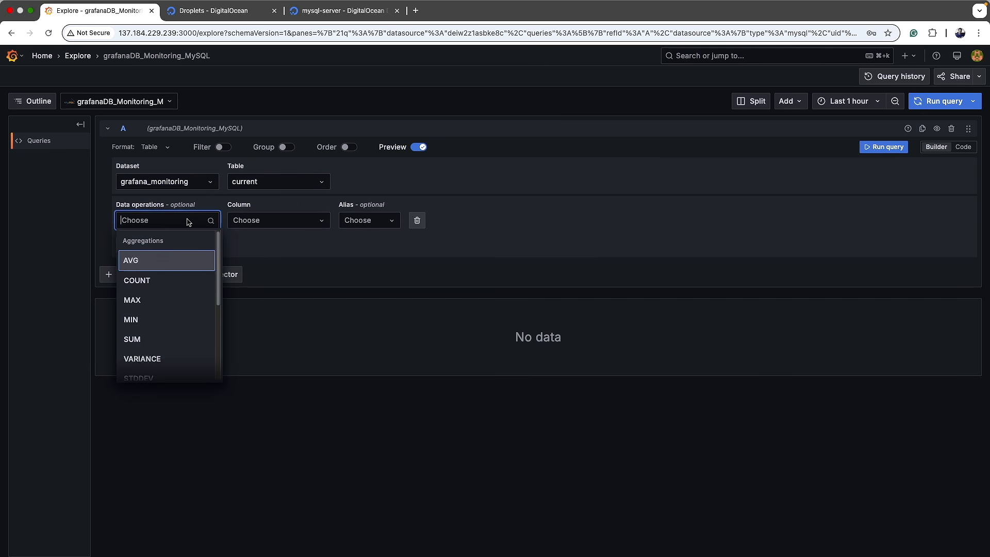
click(155, 300)
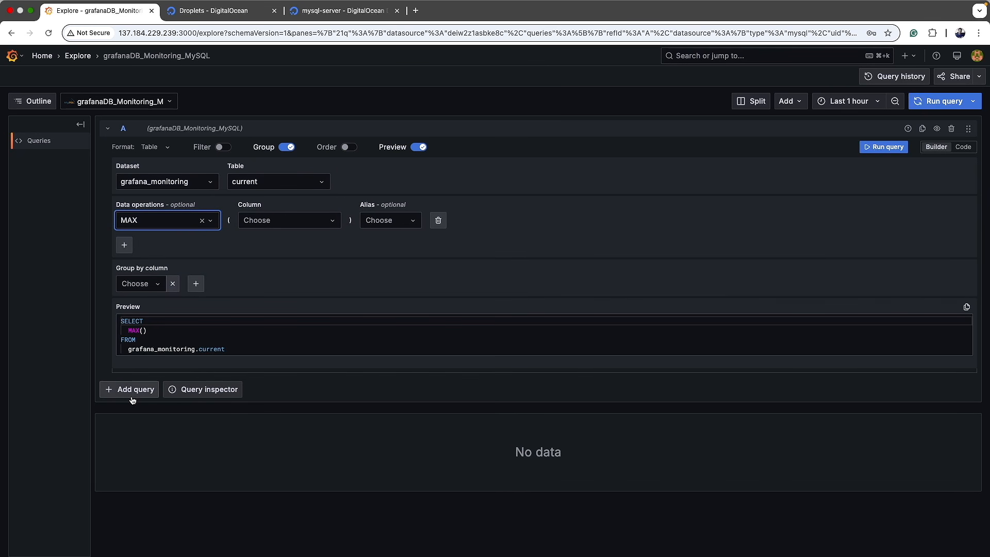
click(943, 103)
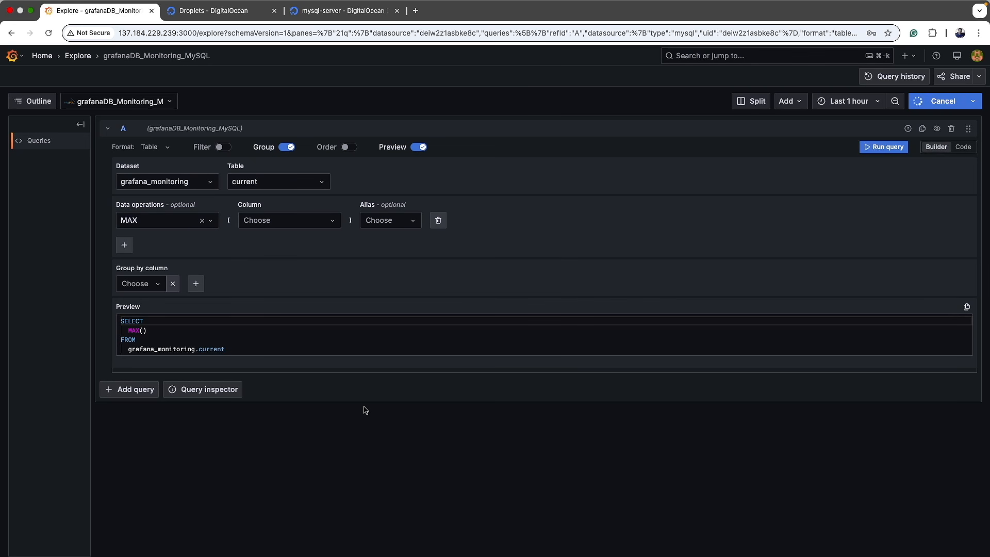
click(287, 221)
click(290, 241)
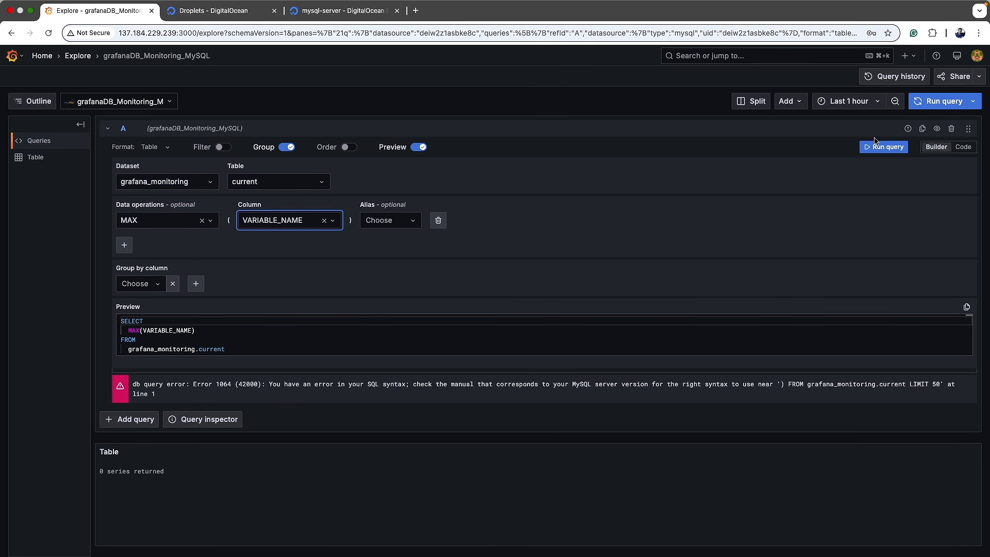
click(930, 105)
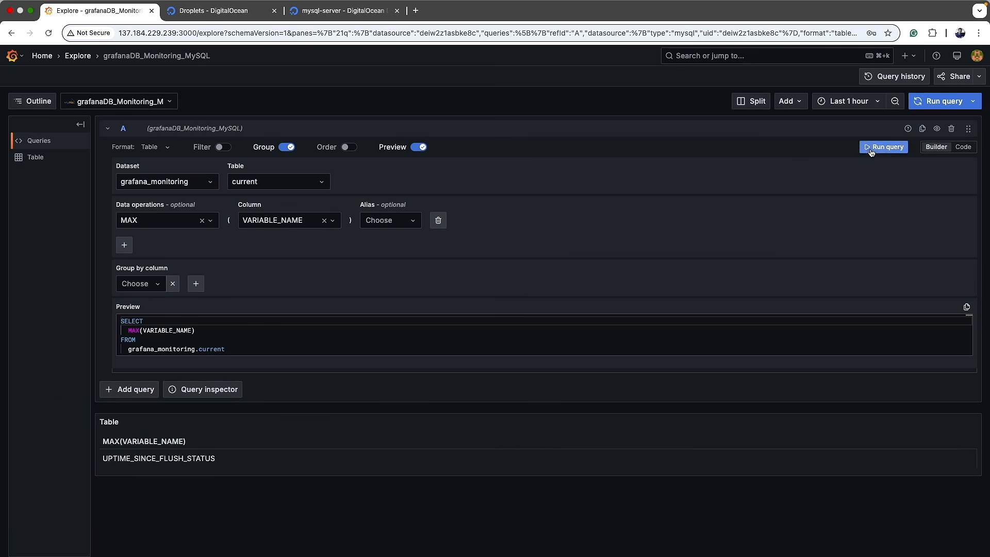
Step: Switch to Code mode and delete the generated SQL
click(962, 148)
drag(261, 210, 111, 166)
key(BackSpace)
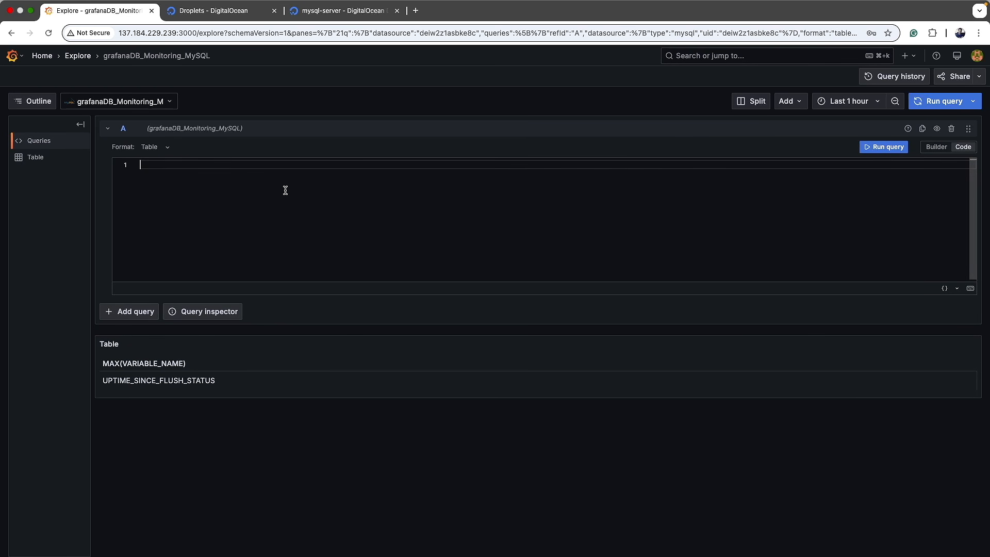
Step: Paste and run the THREADS_CONNECTED SELECT variable_value, timest query on grafana_monitoring.status
text(SELECT   variable_value+0 as value,   timest as time_sec FROM grafana_monitoring.status WHERE variable_name='THREADS_CONNECTED' ORDER BY timest ASC;)
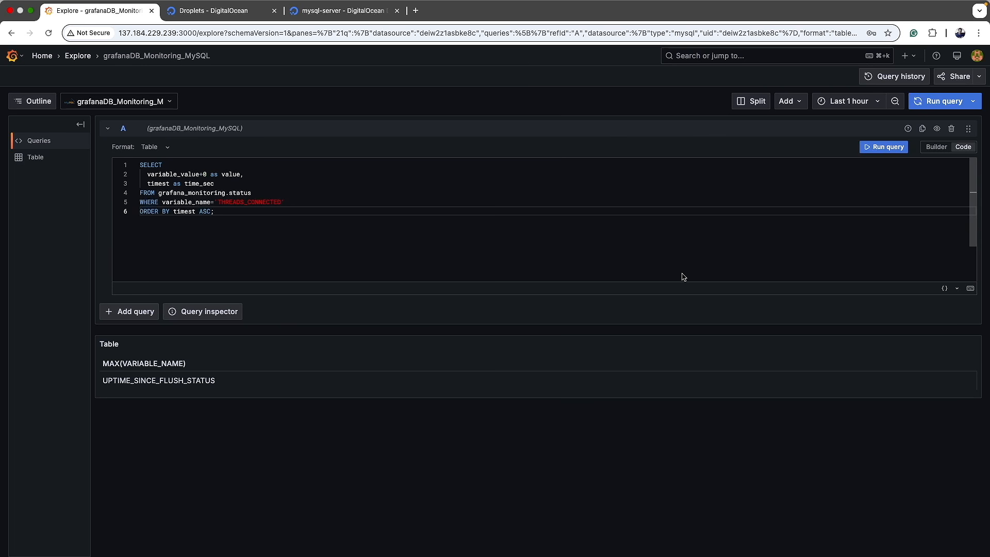
double_click(204, 194)
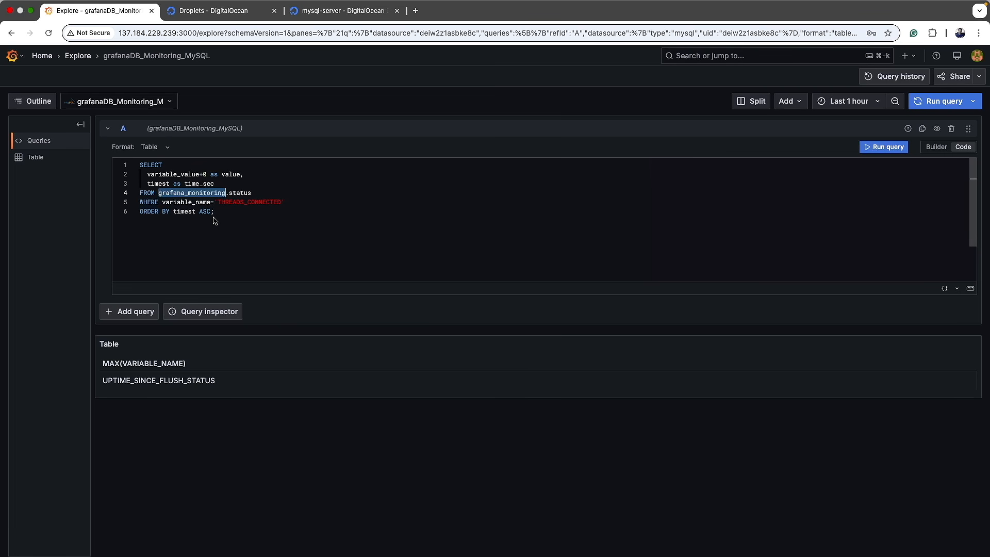
click(882, 147)
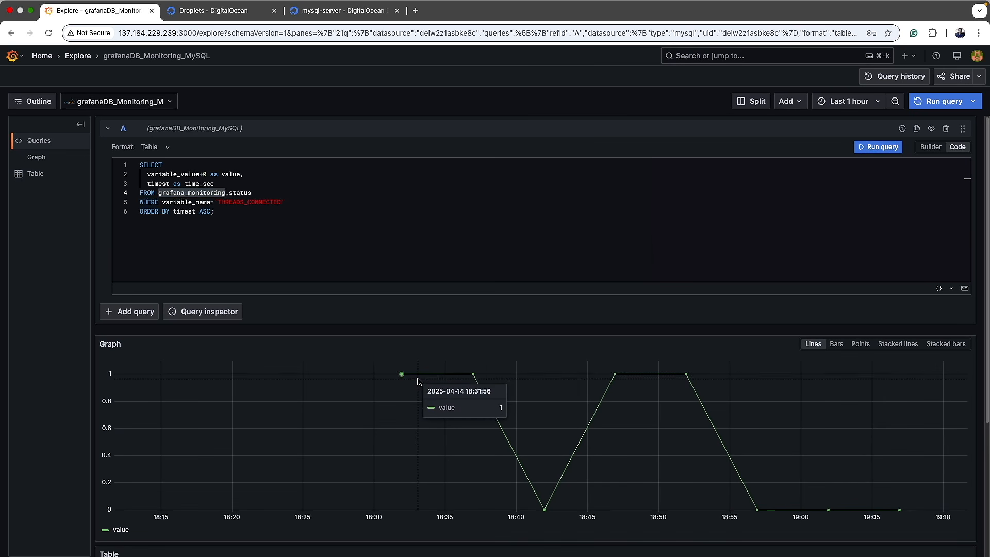
scroll(674, 442, down, 5)
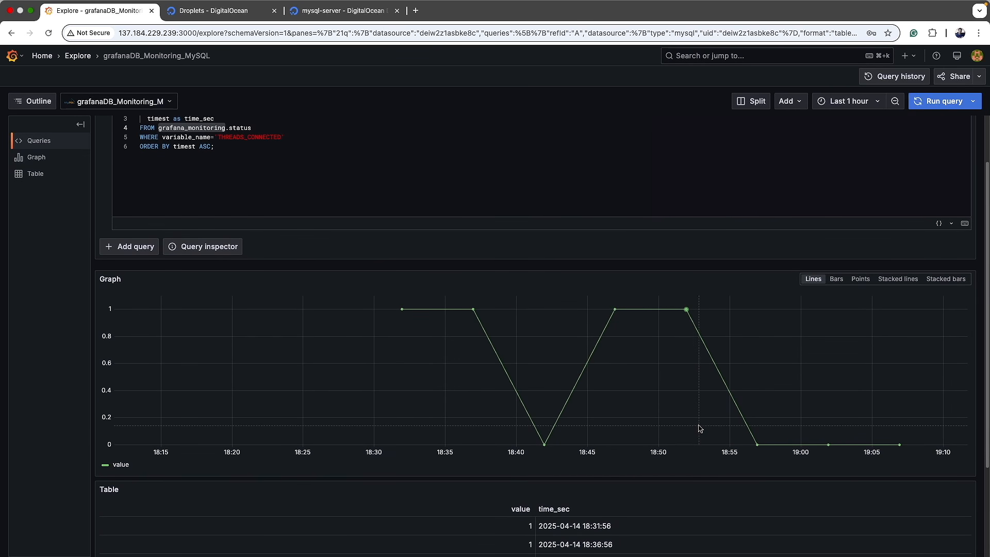
scroll(713, 430, down, 1)
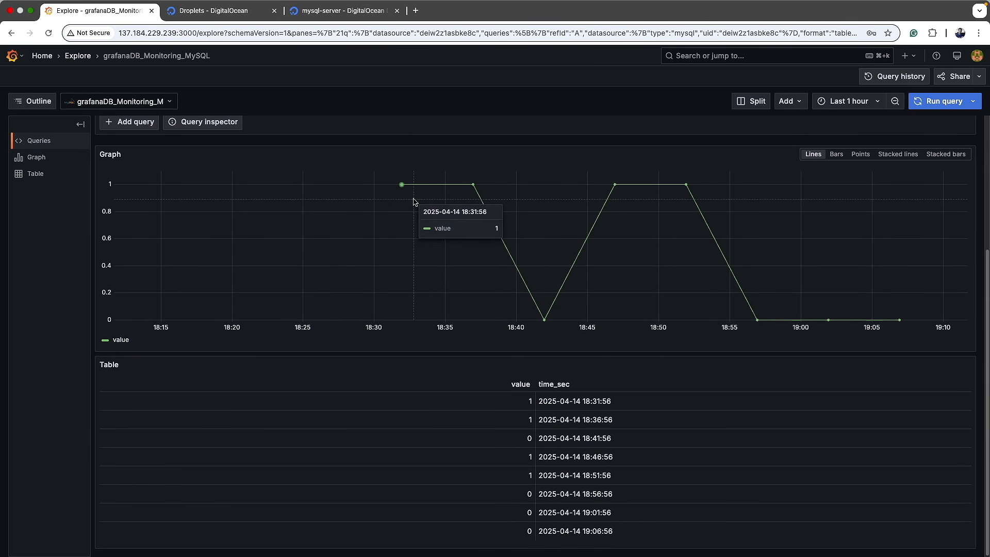
scroll(593, 320, up, 5)
scroll(552, 363, down, 5)
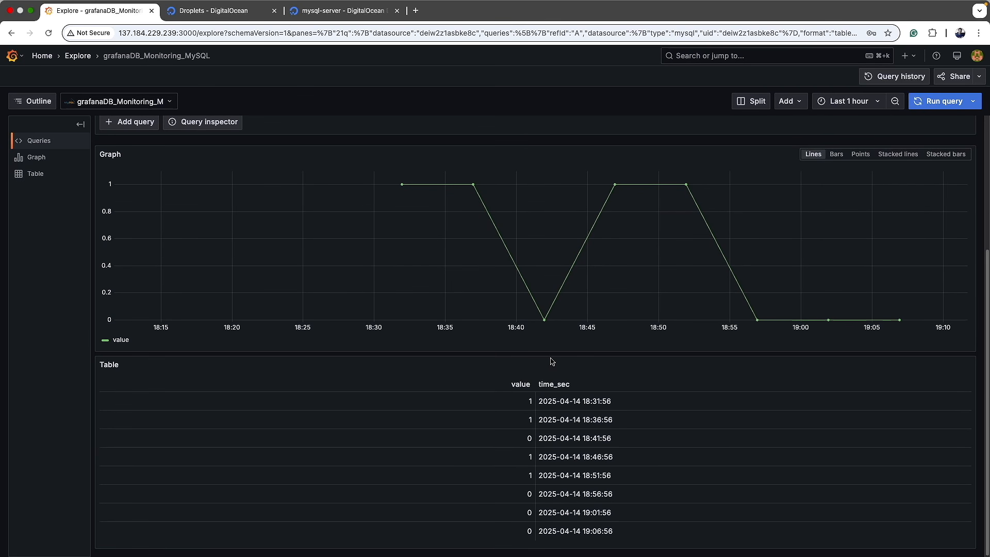
scroll(552, 361, up, 5)
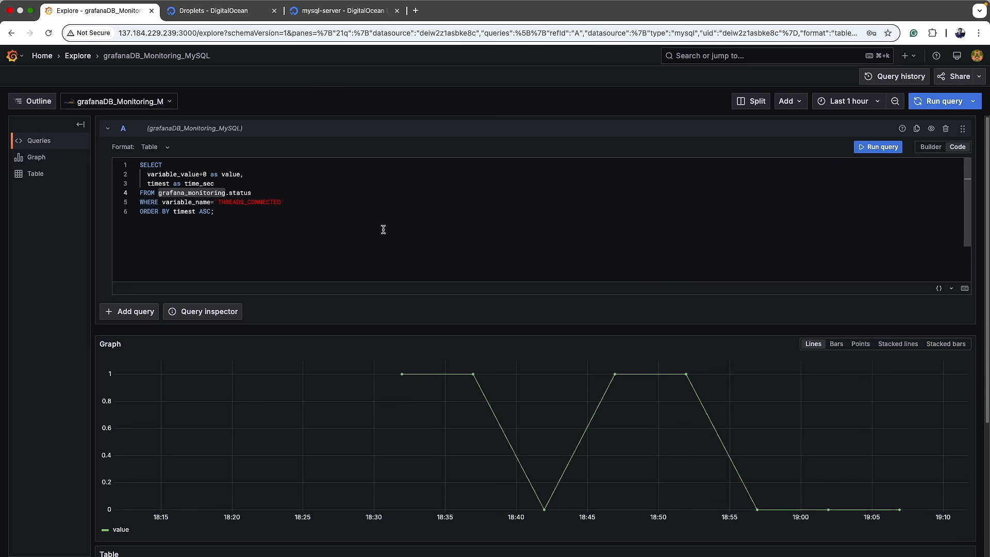
Step: Copy the THREADS_CONNECTED query from Grafana's code editor
drag(235, 216, 131, 170)
key(super+Tab)
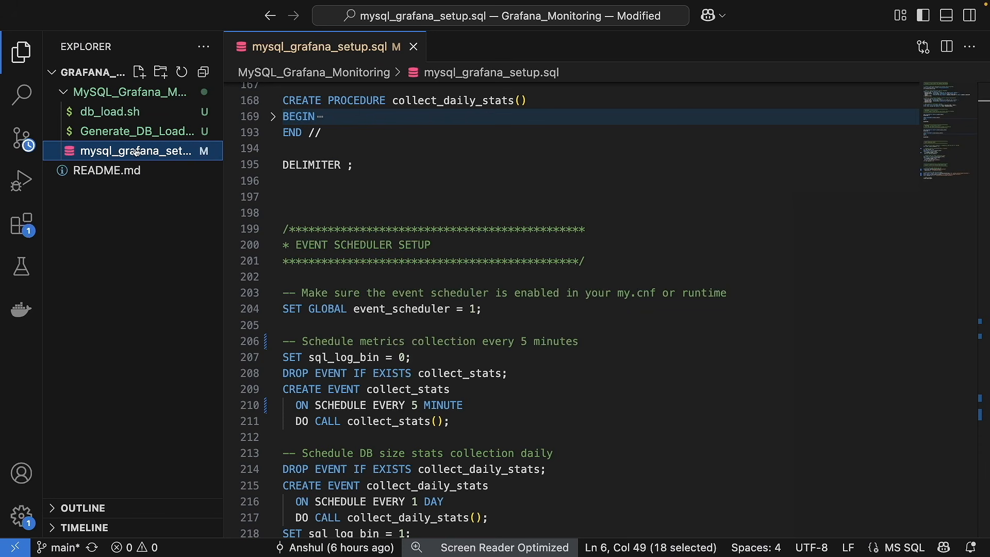
key(super+b)
scroll(451, 235, down, 14)
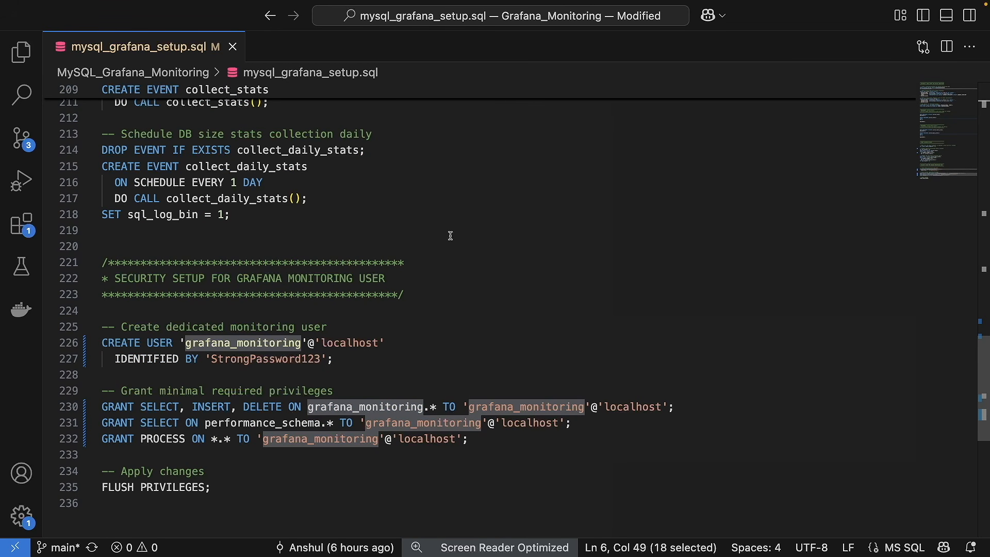
scroll(450, 235, up, 12)
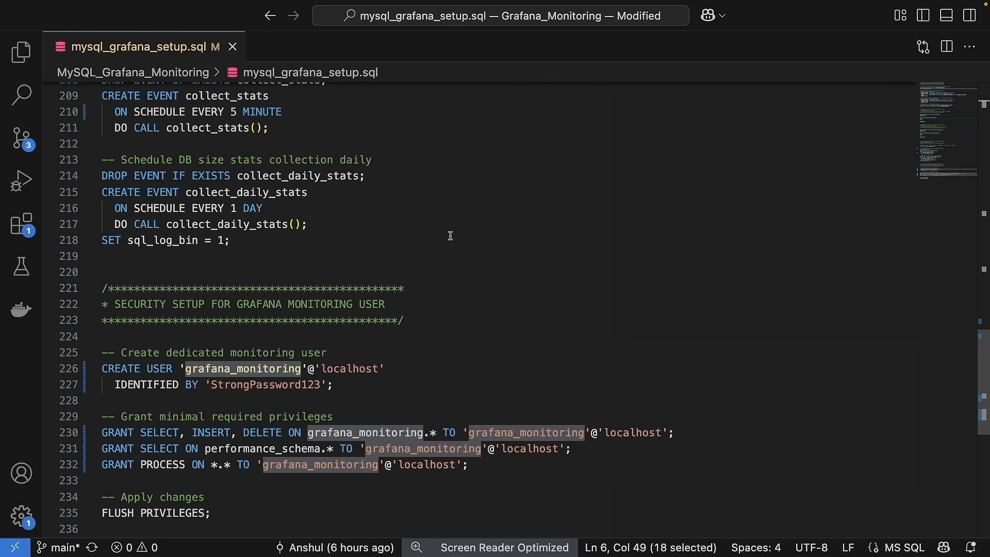
Step: Create Create_Grafana_user.sql in the MySQL_Grafana_Monitoring folder
click(21, 52)
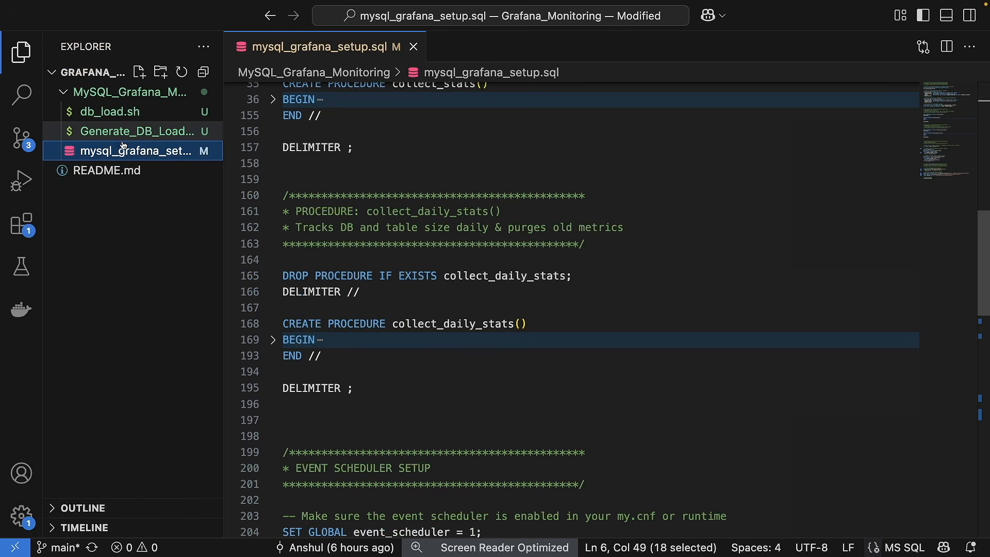
click(139, 71)
text(Create_Gra)
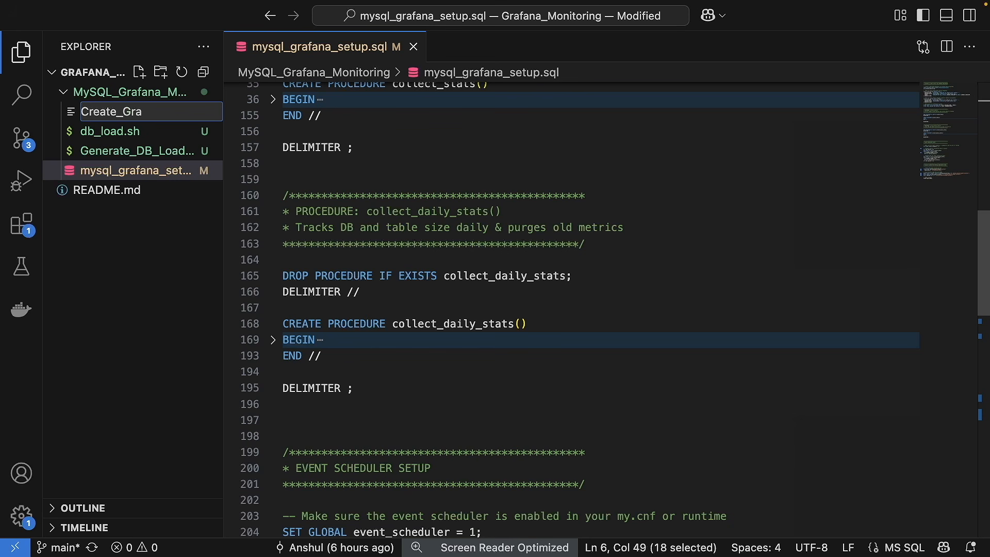
text(fana_user.sql)
key(Return)
key(Return)
key(Return)
key(Return)
key(Return)
key(Return)
key(Return)
Step: Insert the 'Check DB From Explorer' comment header block with blank lines below
text(/)
text(********************************************** * Check DB From Explorer **********************************************/)
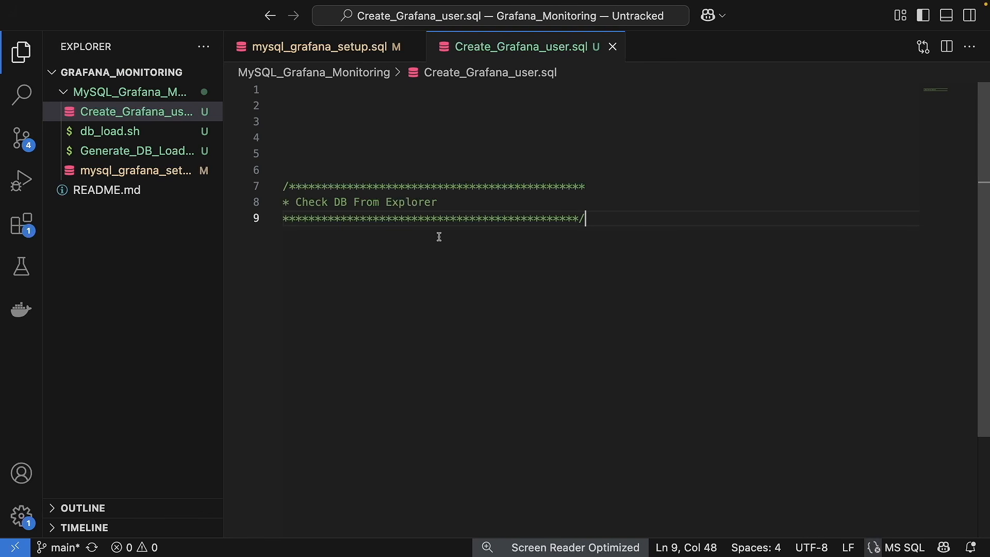
key(Return)
key(Return)
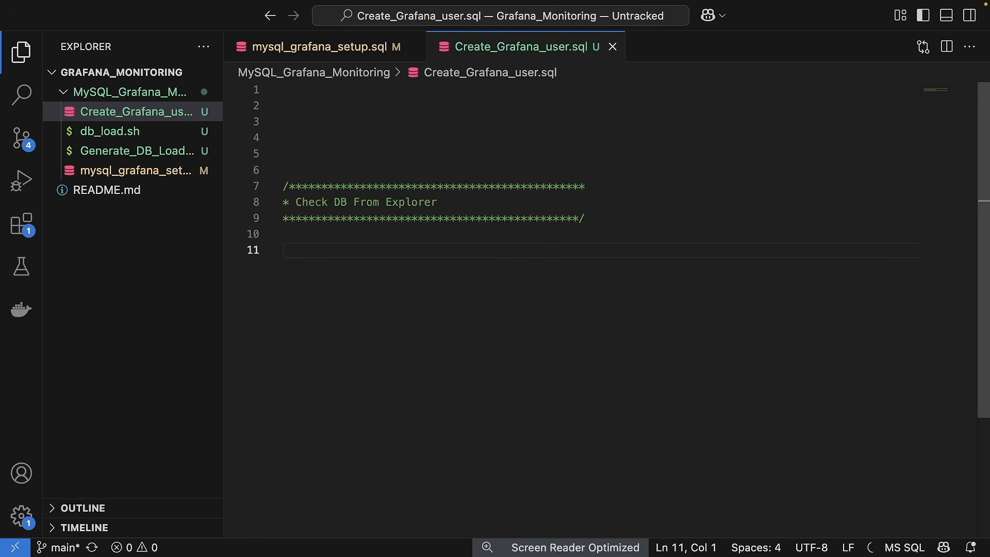
key(super+Tab)
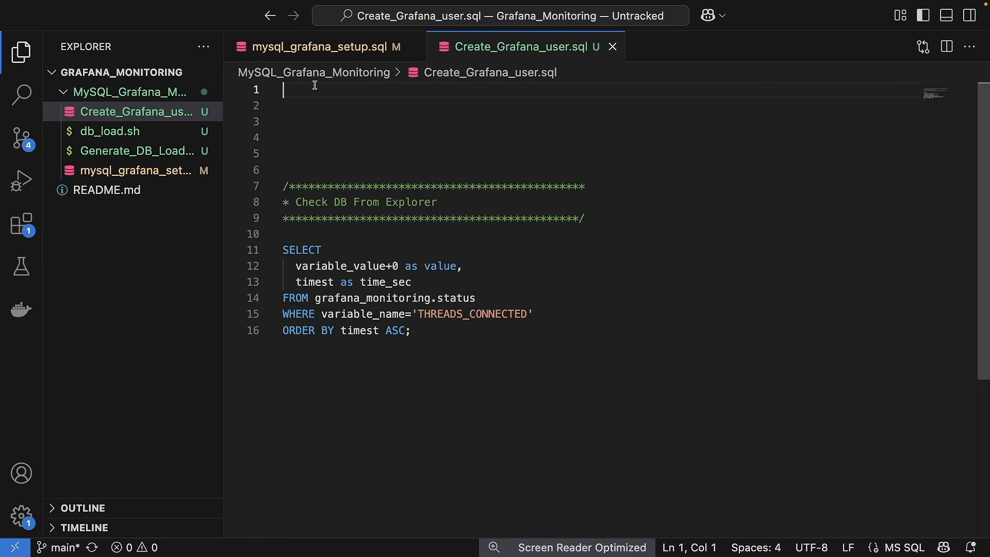
drag(602, 219, 270, 188)
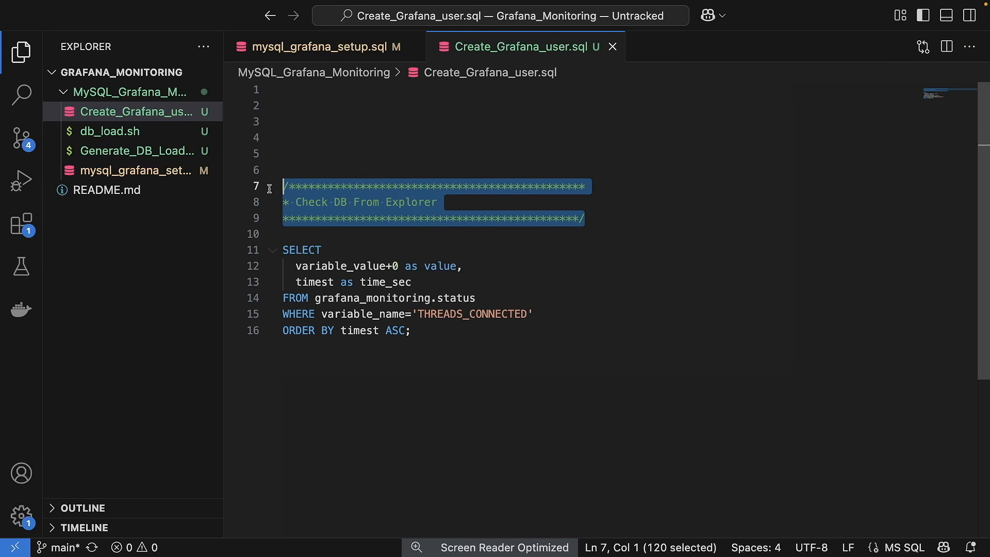
Step: Duplicate the header at line 1, retitled 'Create Grafana user in Database for Grafana Server'
key(ctrl+c)
click(298, 92)
key(ctrl+v)
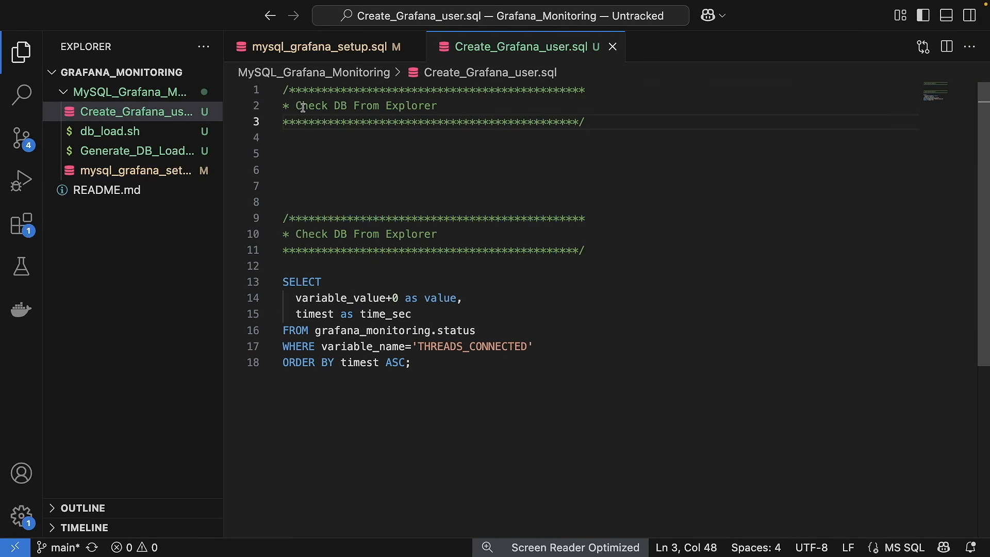
drag(298, 107, 446, 104)
key(BackSpace)
text(Cre)
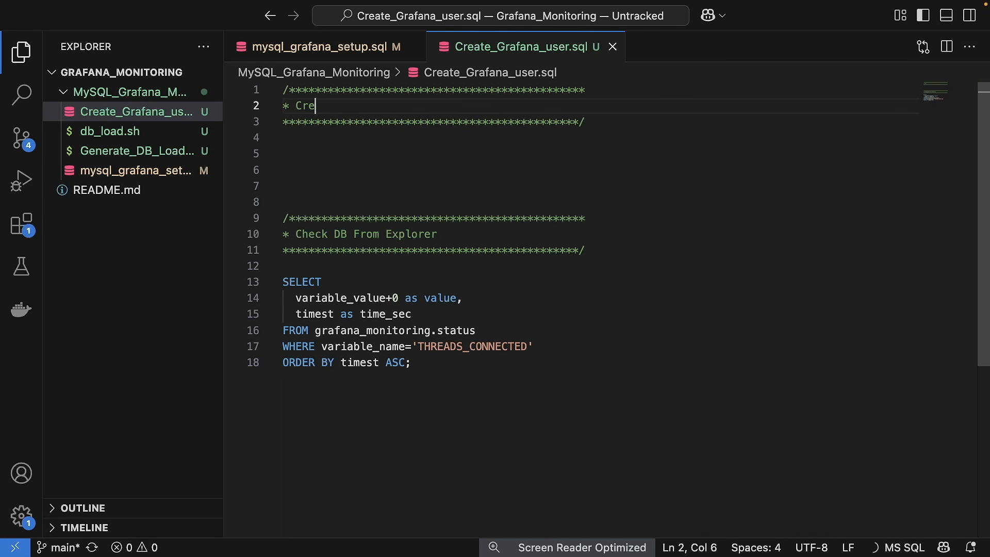
text(ate Graf)
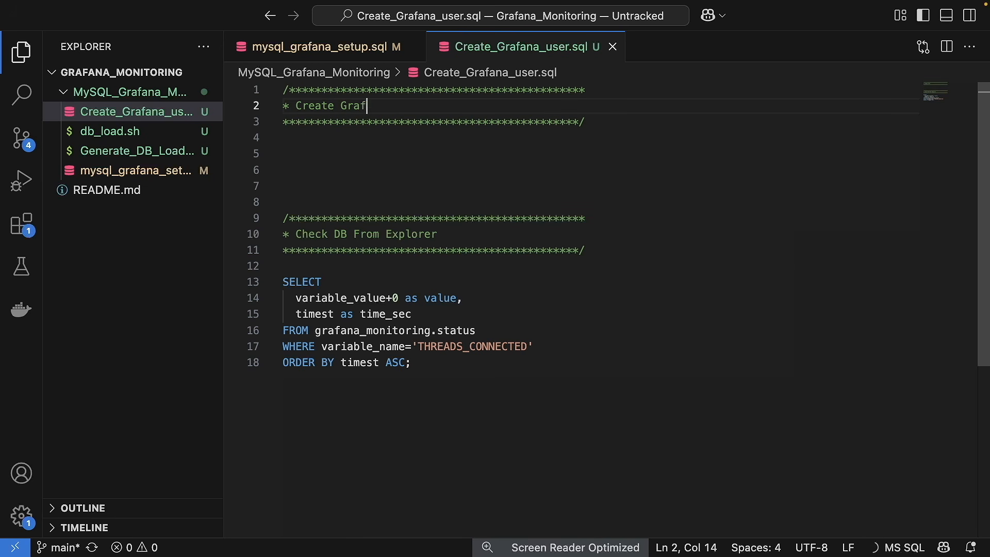
text(ana user in M)
key(BackSpace)
key(BackSpace)
key(BackSpace)
text(n Database for )
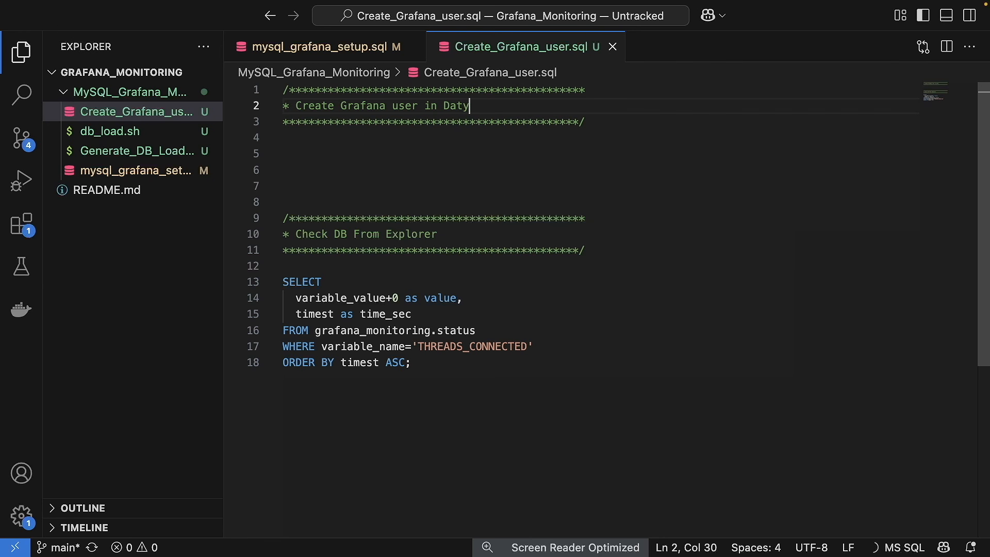
text(Grafa)
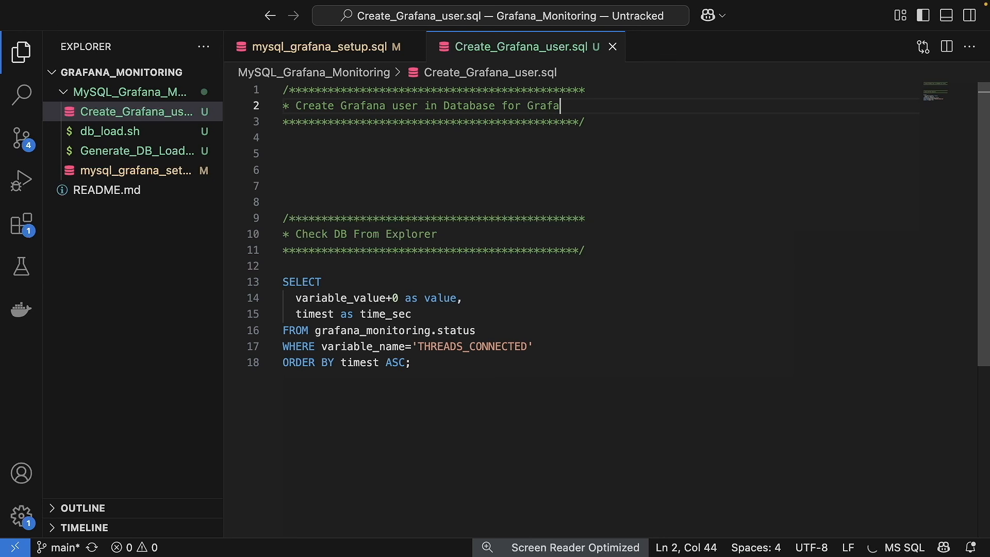
text(na Server)
Step: Bring the placeholder CREATE USER and GRANT template from Sublime Text below the header
key(super+Tab)
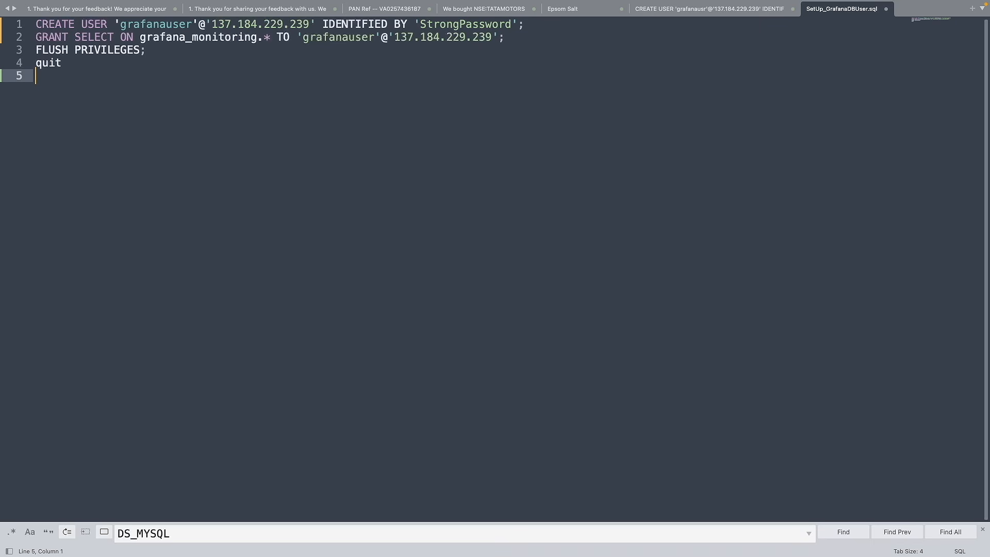
key(super+z)
key(super+z)
key(super+z)
key(super+z)
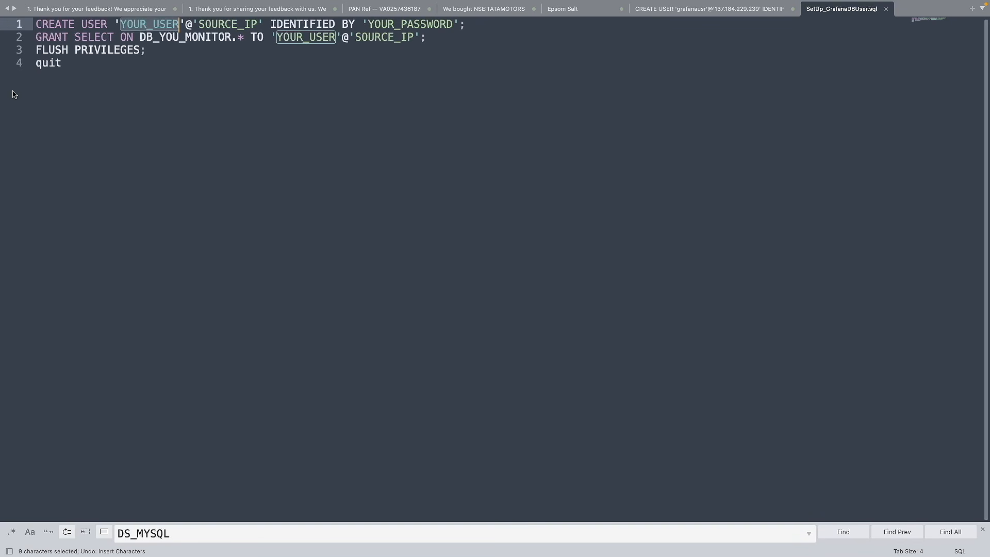
key(super+a)
key(super+Tab)
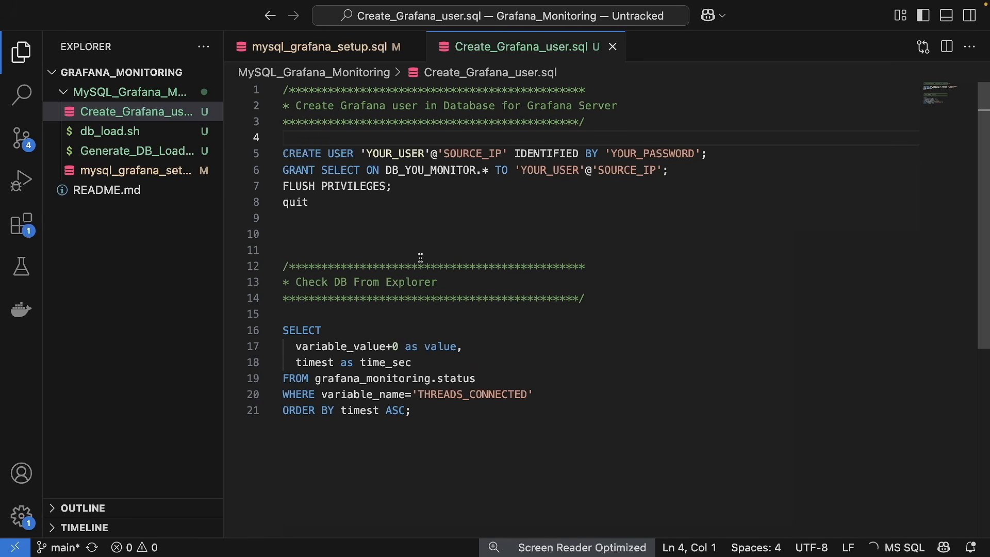
click(350, 232)
key(BackSpace)
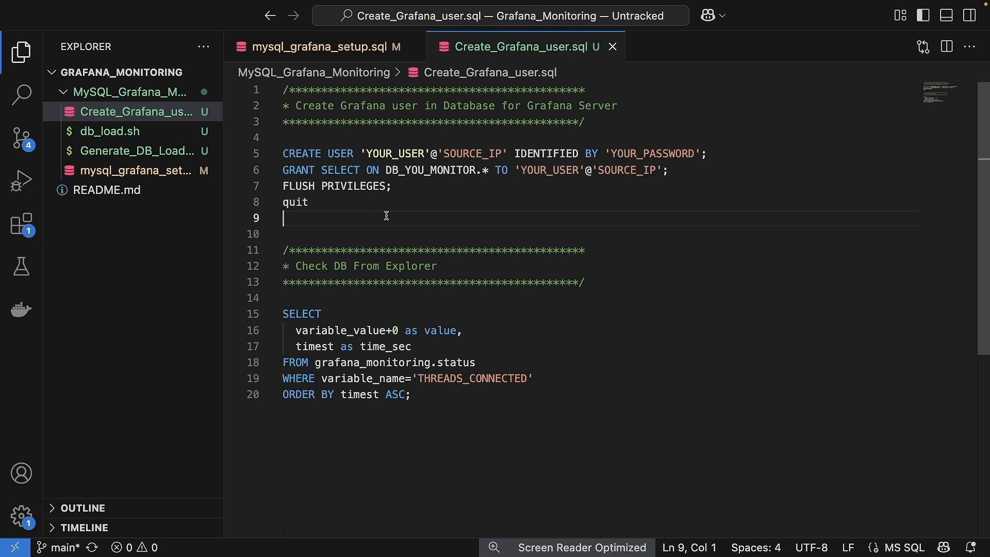
key(super+Tab)
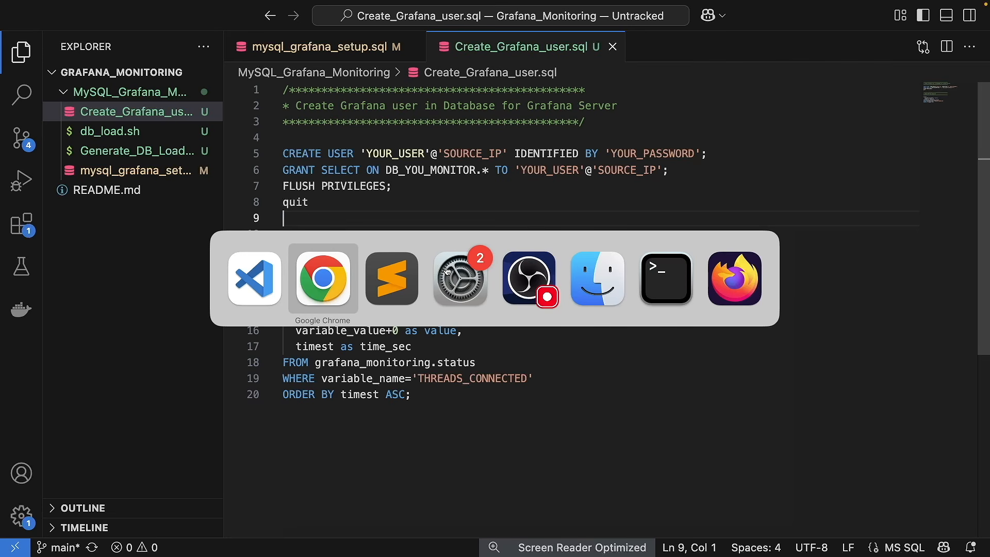
Step: Go from Your Repositories into Grafana_Monitoring/MySQL_Grafana_Monitoring and view Create_Grafana_user.sql
text(git)
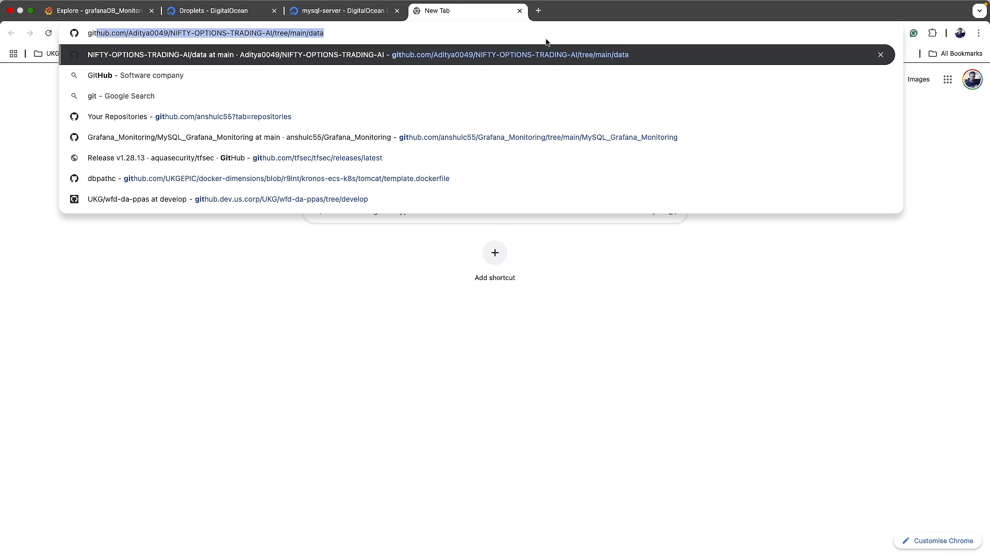
click(409, 119)
click(418, 161)
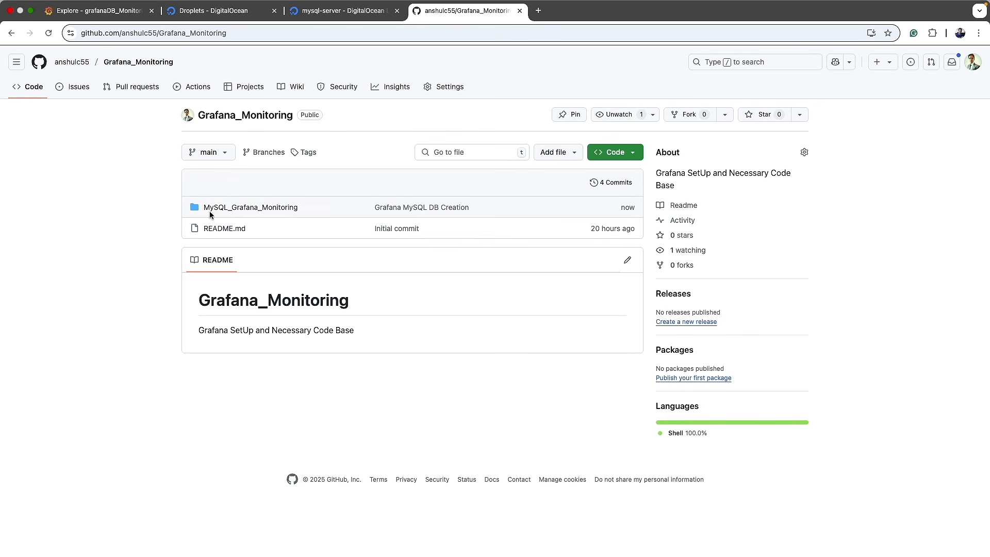
click(216, 208)
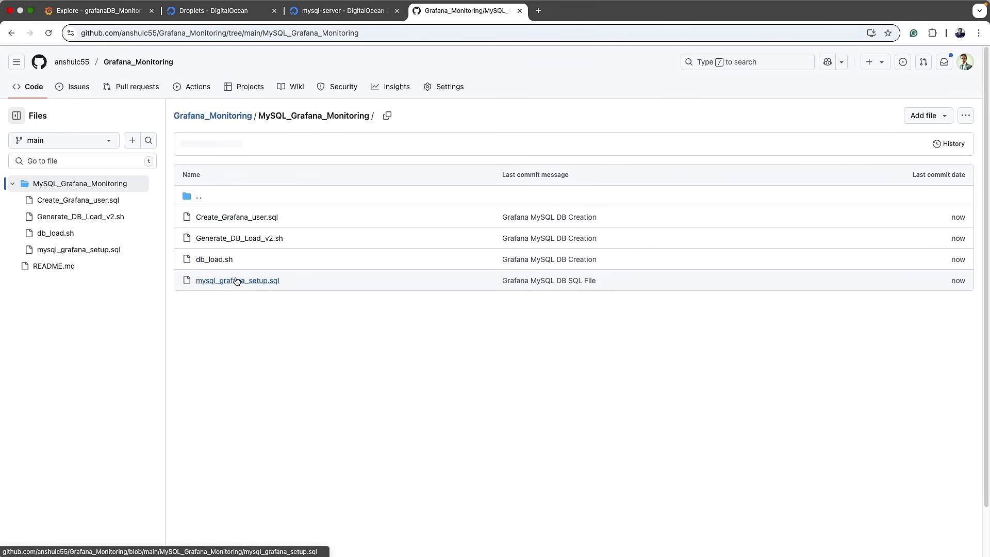
click(244, 217)
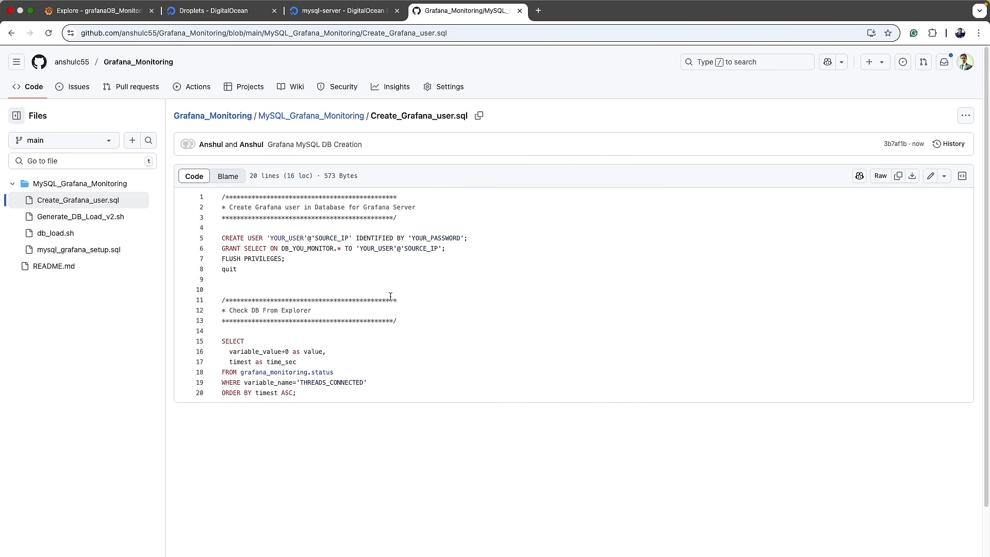
Step: Highlight lines 5–8 and the THREADS_CONNECTED query (15–20), compare with Explore, then select the file URL
drag(246, 269, 198, 242)
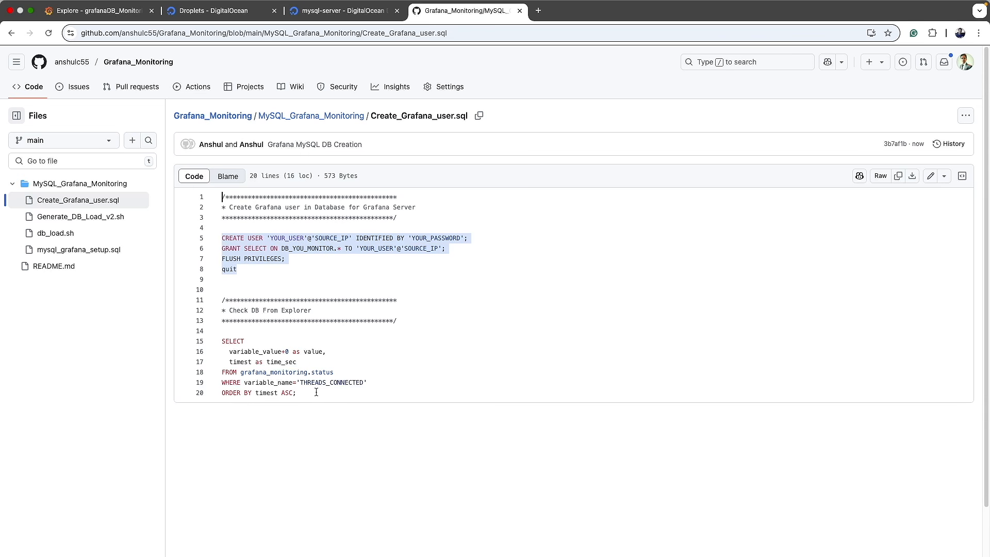
drag(316, 393, 203, 345)
mouse_move(219, 2)
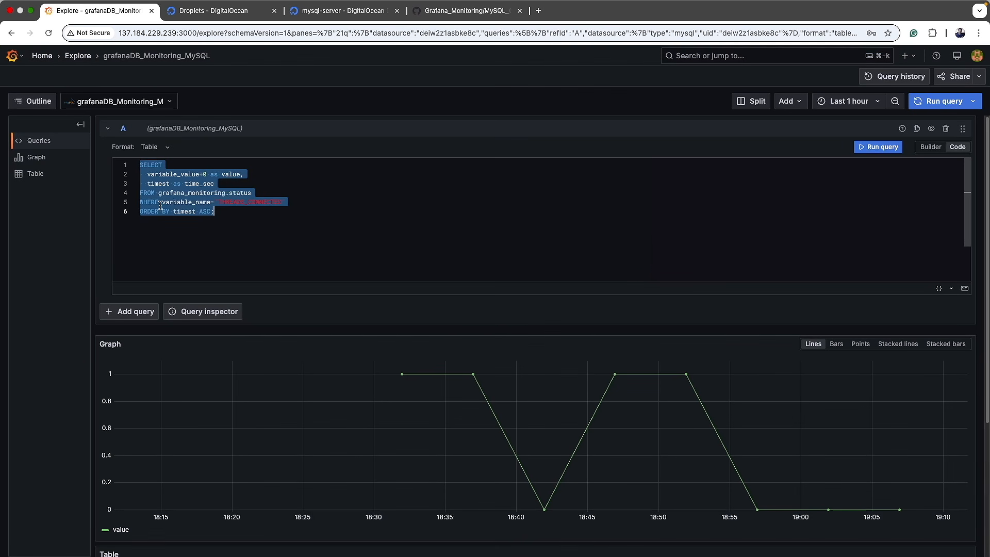
click(98, 22)
click(451, 11)
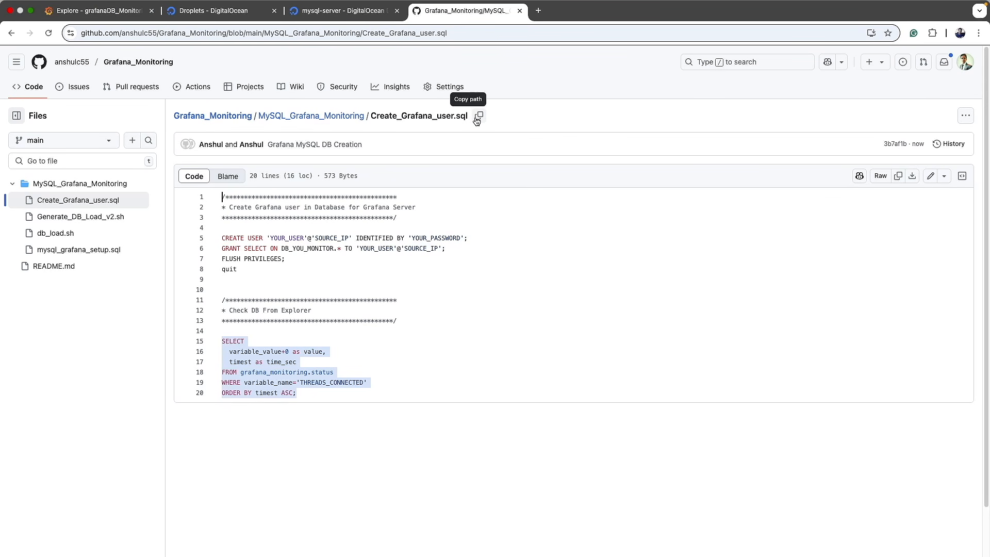
click(473, 35)
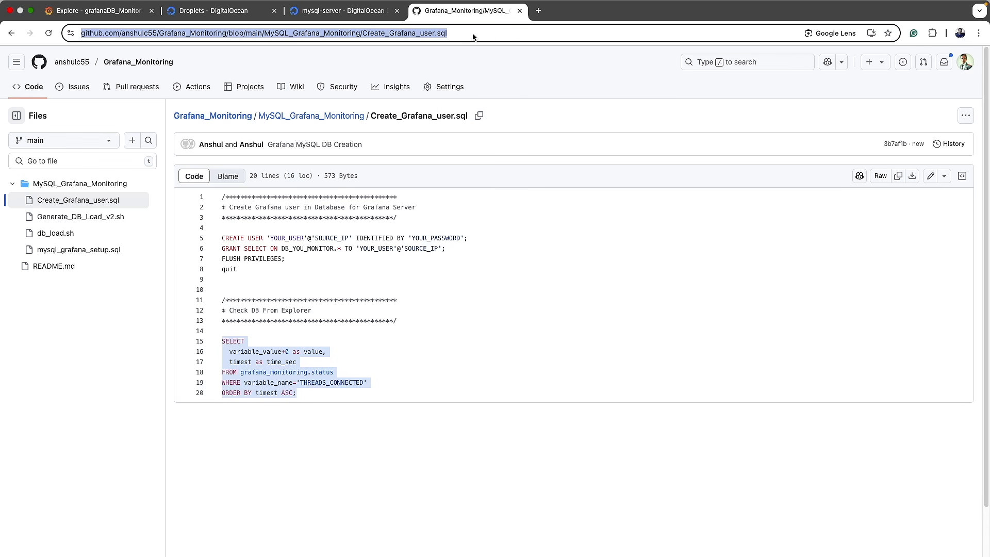